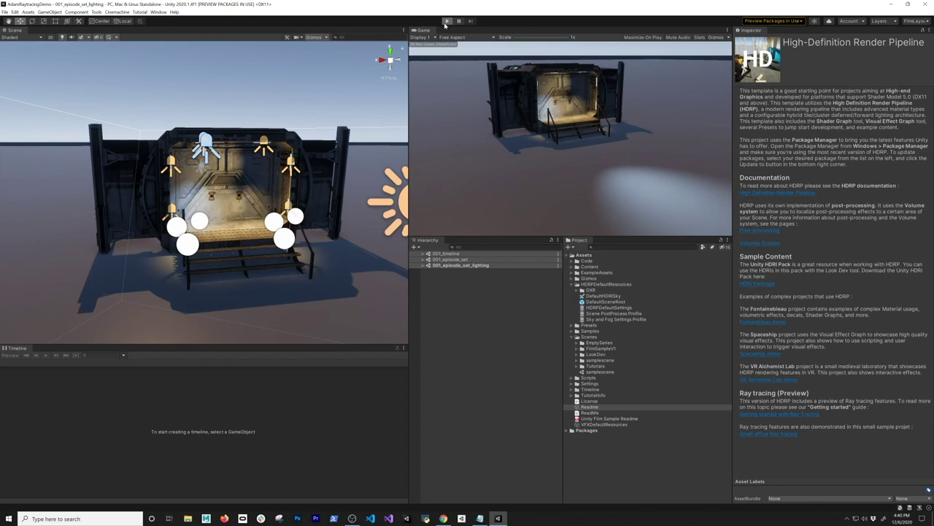
Run the scene in Play mode, look around the outpost set, and stop playback
{"action": "left_click", "coordinate": [446, 22]}
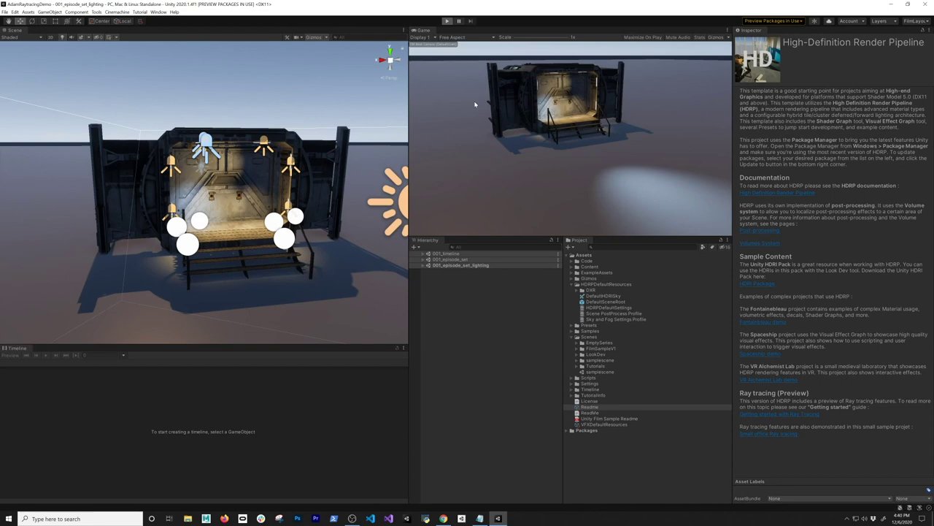
{"action": "left_click_drag", "start_coordinate": [254, 196], "coordinate": [160, 198], "text": "alt"}
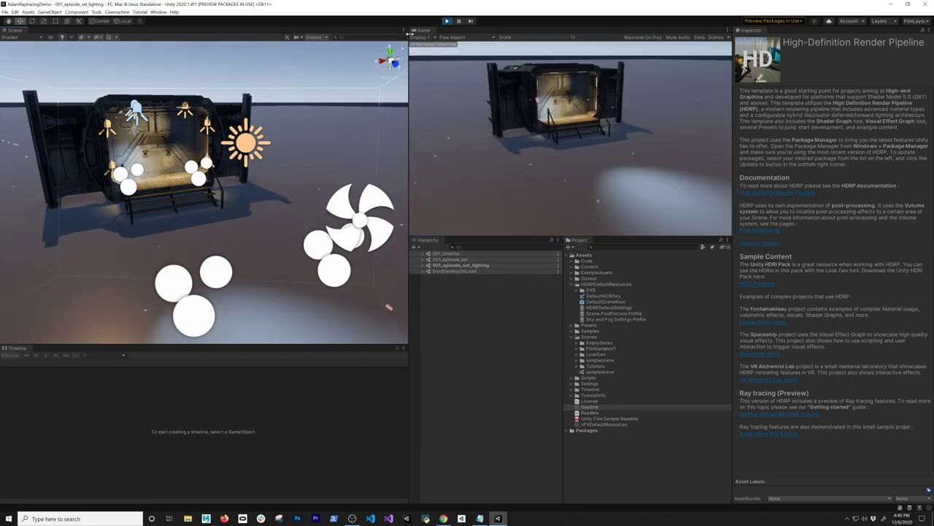
{"action": "left_click", "coordinate": [447, 20]}
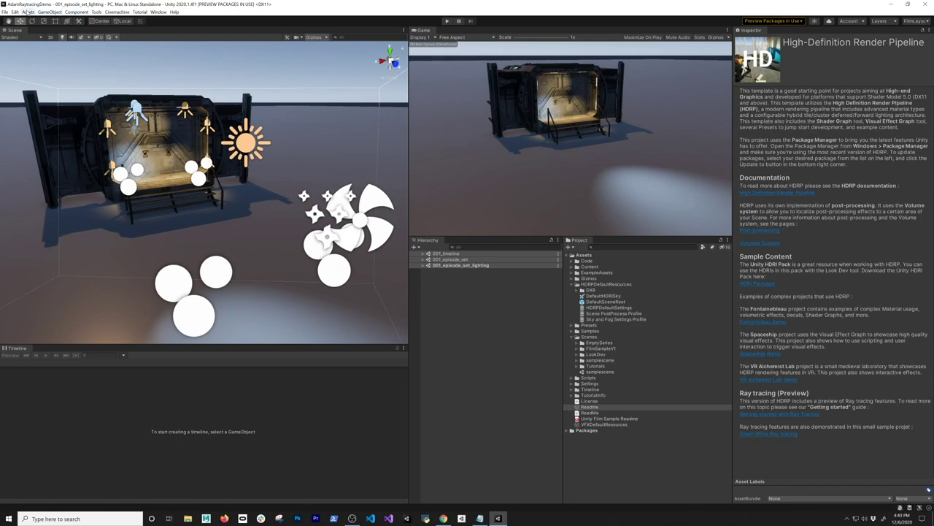
Open the HD Render Pipeline Wizard and review the HDRP, HDRP + VR and HDRP + DXR configuration checks
{"action": "left_click", "coordinate": [159, 13]}
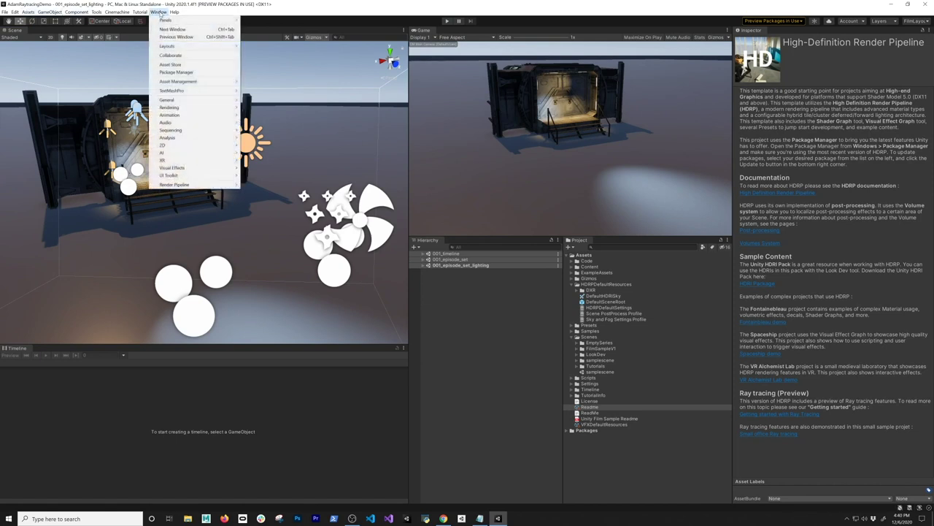
{"action": "mouse_move", "coordinate": [191, 188]}
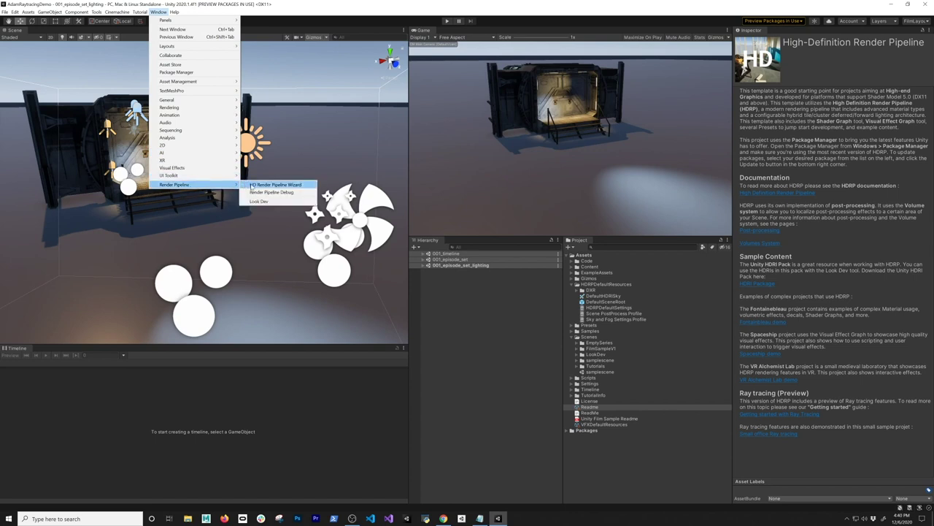
{"action": "left_click", "coordinate": [252, 185]}
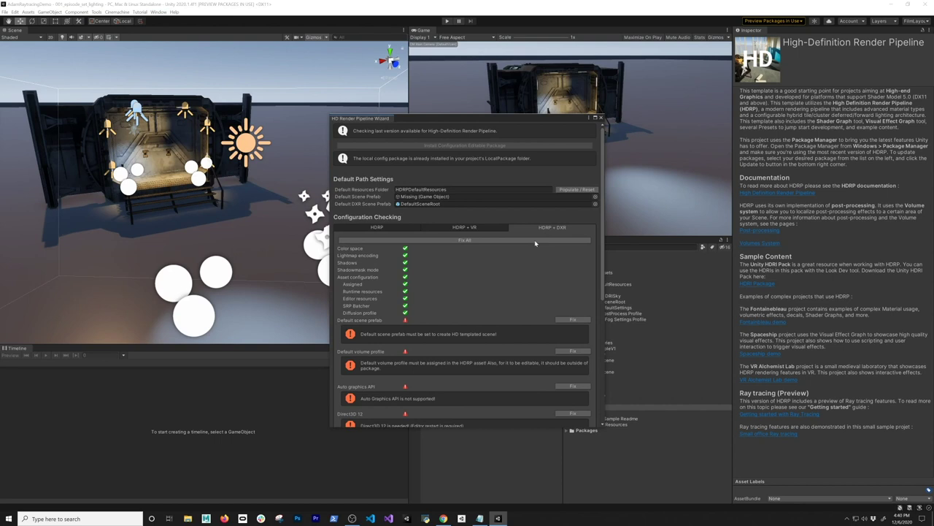
{"action": "left_click", "coordinate": [397, 230]}
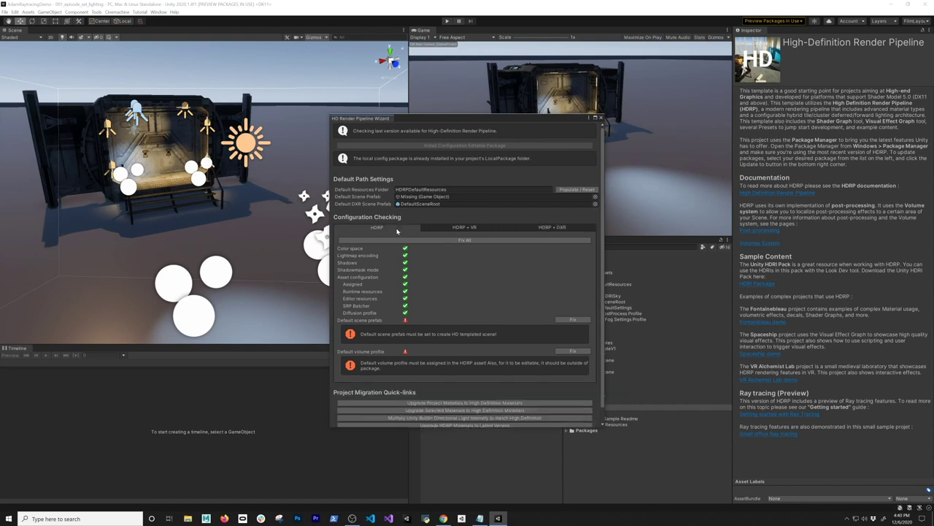
{"action": "left_click", "coordinate": [436, 232]}
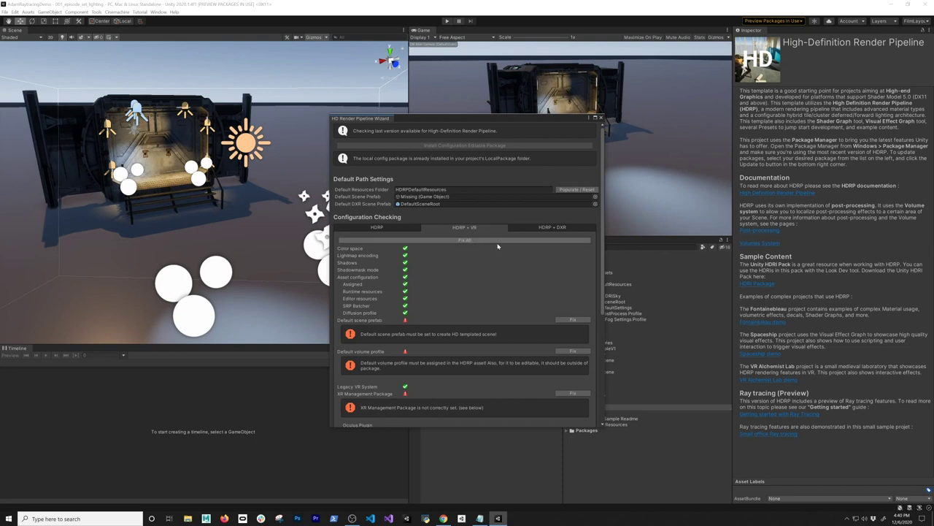
{"action": "left_click", "coordinate": [543, 230]}
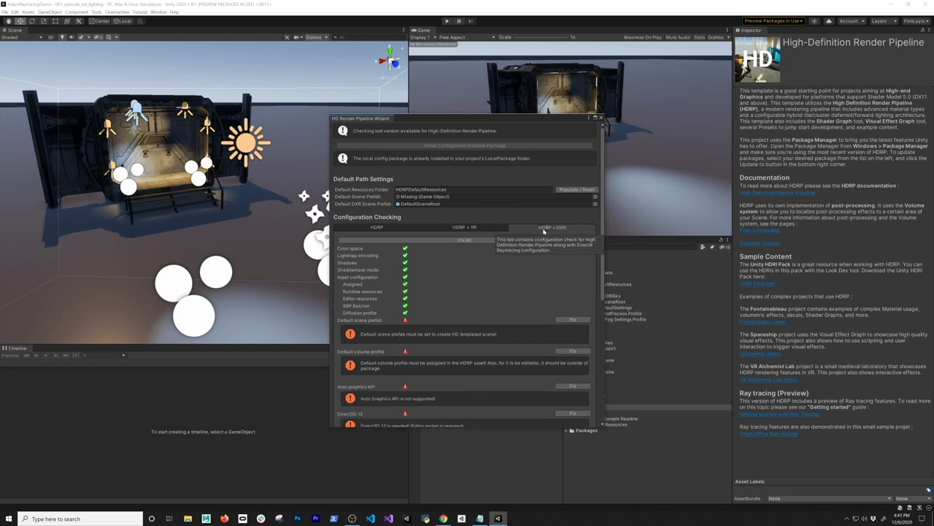
Fix all HDRP + DXR configuration issues, creating a fresh HD default scene and restarting the editor, and close the About and wizard windows
{"action": "left_click", "coordinate": [460, 240]}
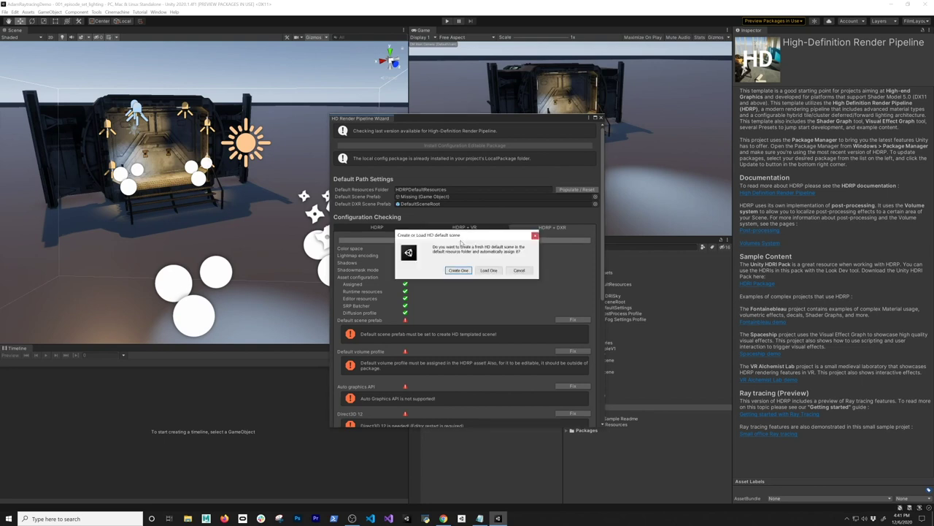
{"action": "left_click", "coordinate": [458, 270]}
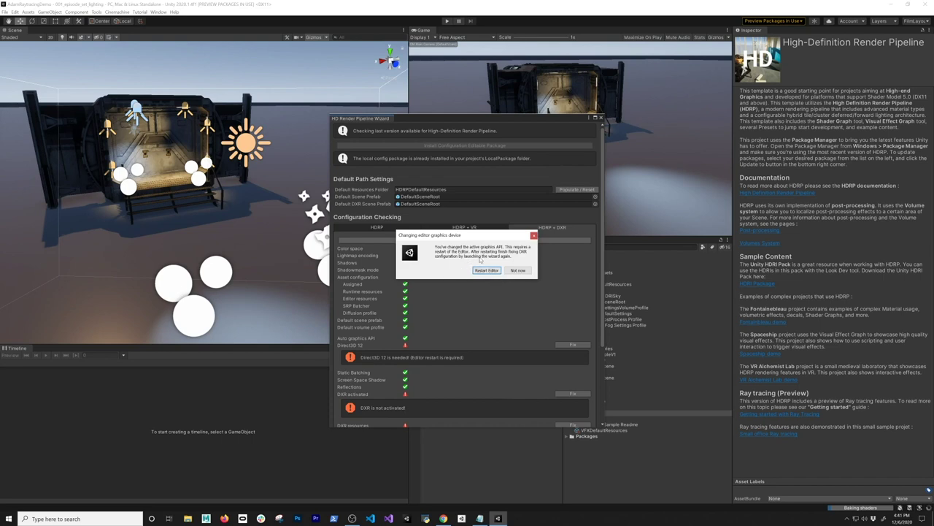
{"action": "left_click", "coordinate": [486, 272]}
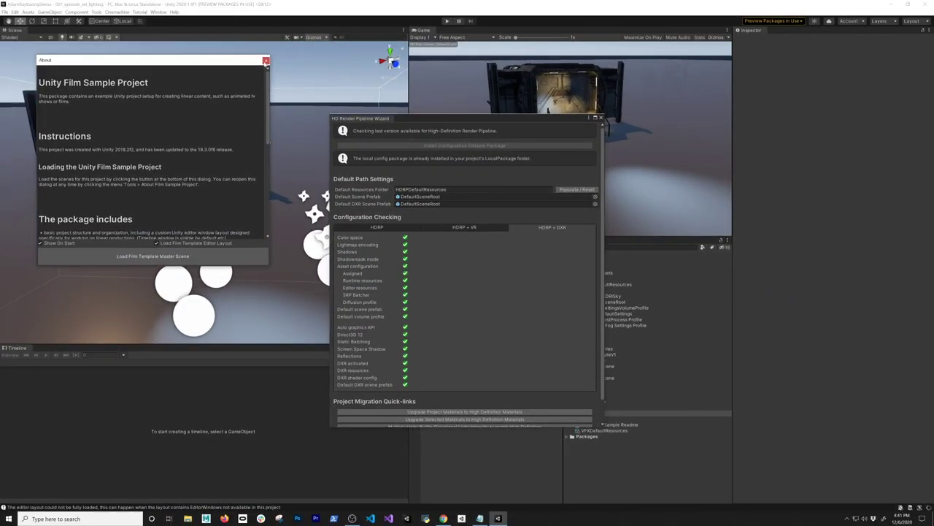
{"action": "left_click", "coordinate": [266, 60]}
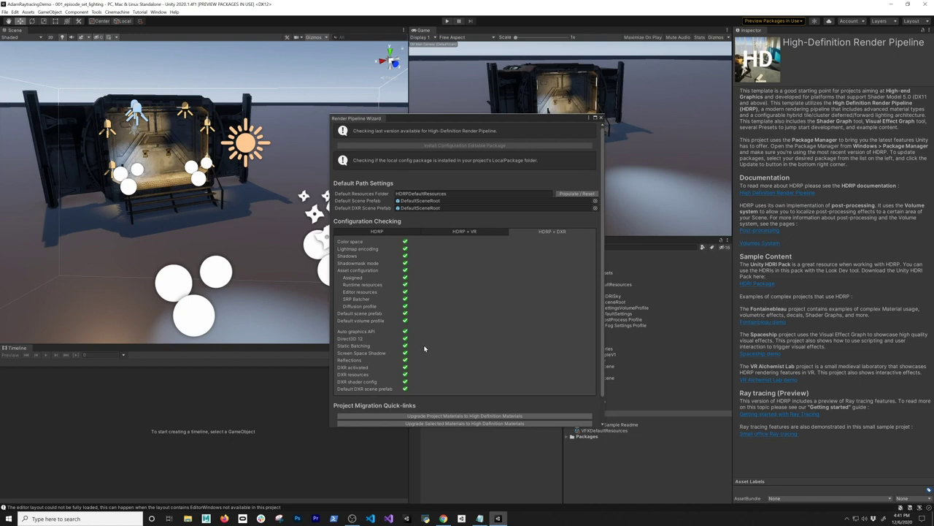
{"action": "left_click", "coordinate": [600, 118]}
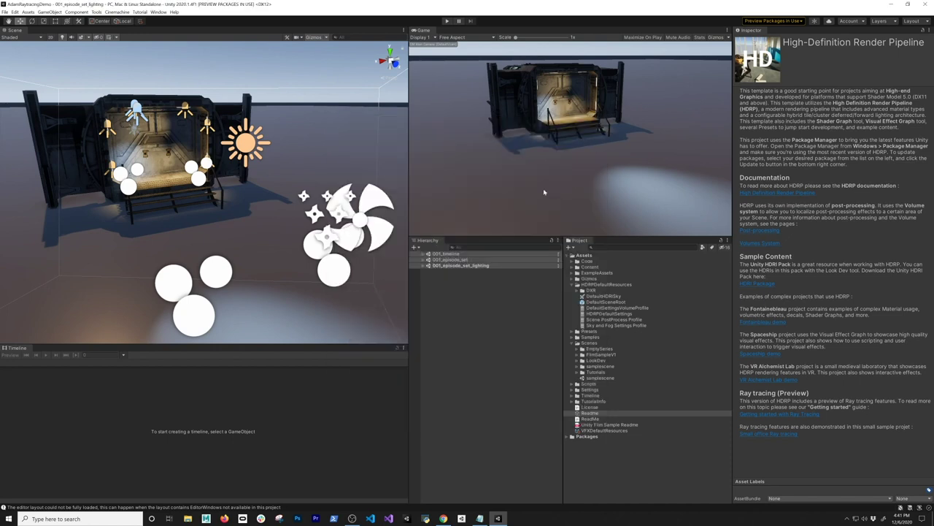
Check the installed High Definition RP package version in the Package Manager and close it
{"action": "left_click", "coordinate": [157, 11]}
{"action": "left_click", "coordinate": [176, 71]}
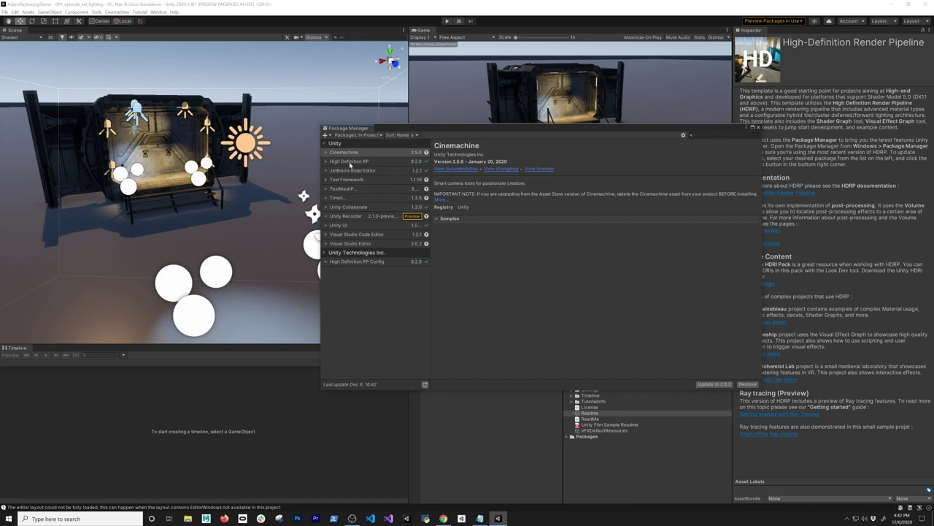
{"action": "left_click", "coordinate": [350, 162]}
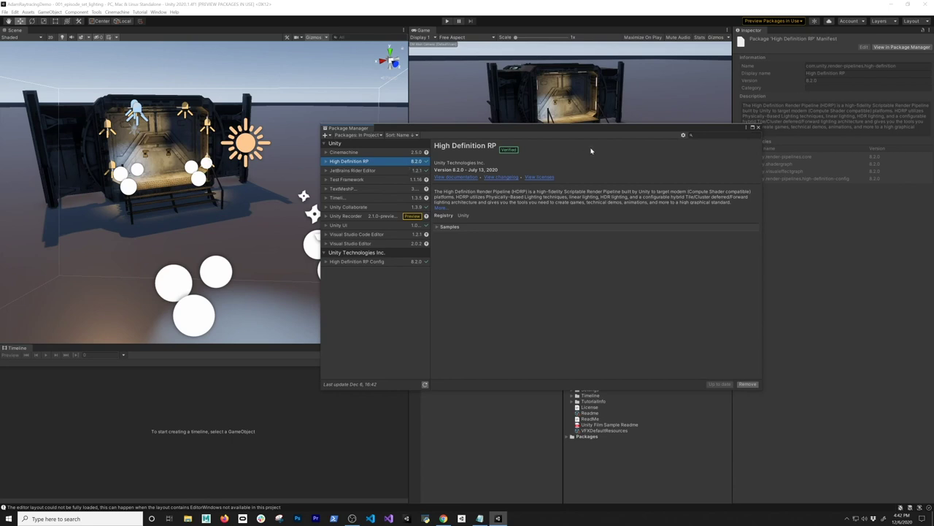
{"action": "left_click_drag", "start_coordinate": [642, 132], "coordinate": [608, 130]}
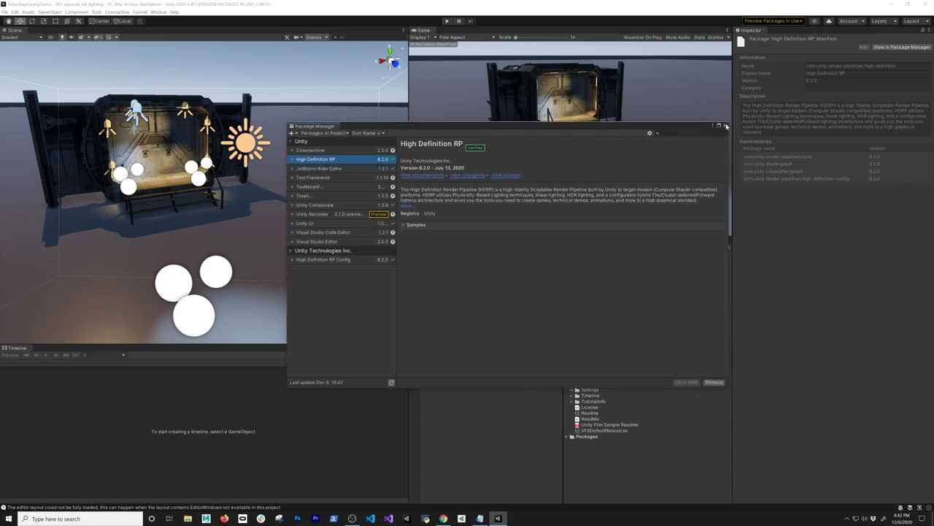
{"action": "left_click", "coordinate": [722, 126]}
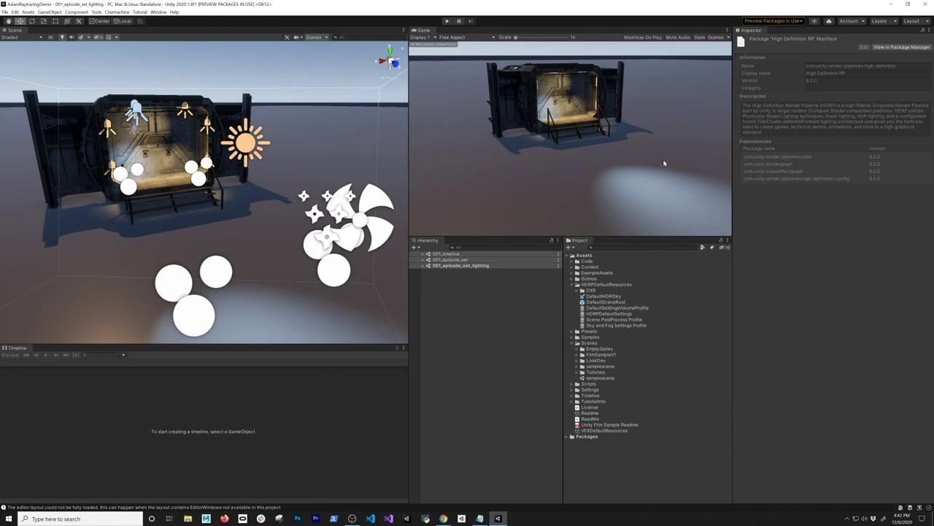
Duplicate the mod_ext_outpost group and place the copy beside the original, angled inward toward the centre of the set
{"action": "scroll", "coordinate": [221, 176], "scroll_direction": "down", "scroll_amount": 3}
{"action": "left_click_drag", "start_coordinate": [221, 176], "coordinate": [276, 218], "text": "alt"}
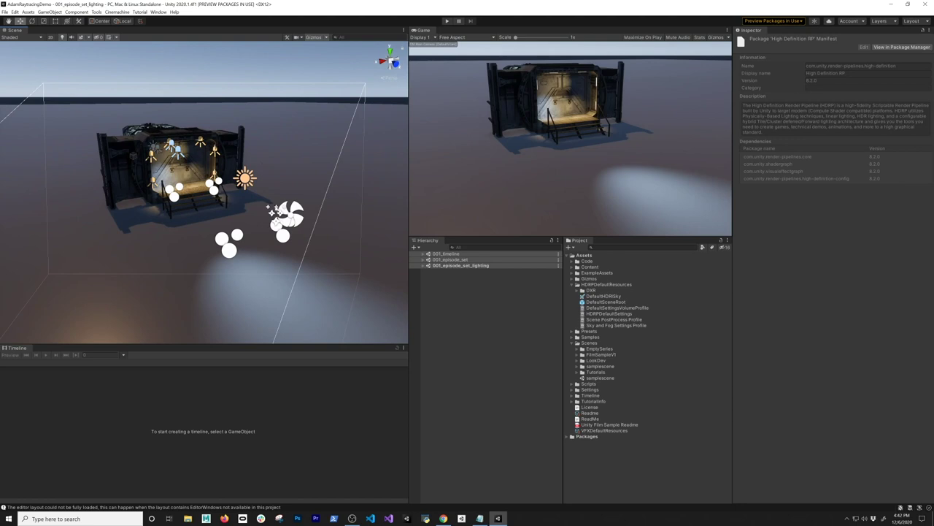
{"action": "left_click", "coordinate": [239, 149]}
{"action": "key", "text": "Up"}
{"action": "key", "text": "Up"}
{"action": "key", "text": "Up"}
{"action": "key", "text": "Up"}
{"action": "key", "text": "Up"}
{"action": "key", "text": "Up"}
{"action": "key", "text": "Up"}
{"action": "key", "text": "Up"}
{"action": "key", "text": "Up"}
{"action": "key", "text": "Up"}
{"action": "key", "text": "Up"}
{"action": "key", "text": "Up"}
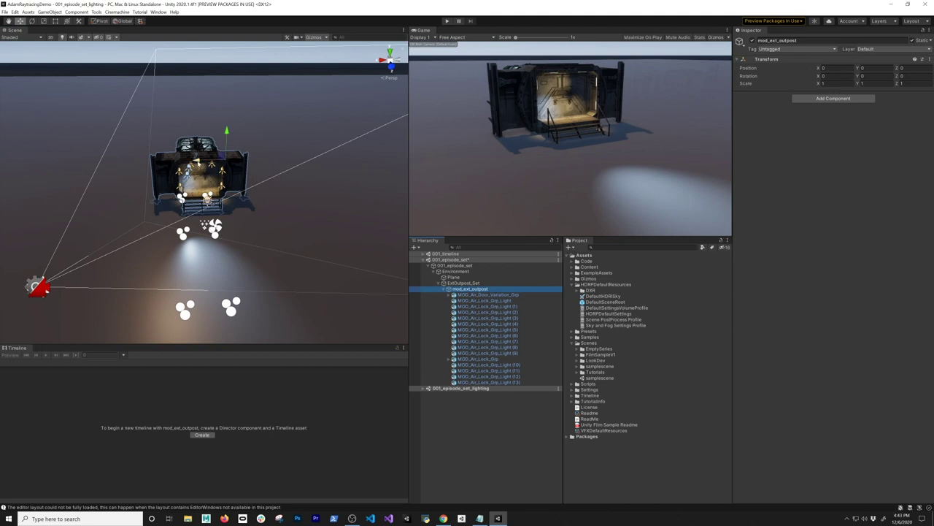
{"action": "key", "text": "ctrl+d"}
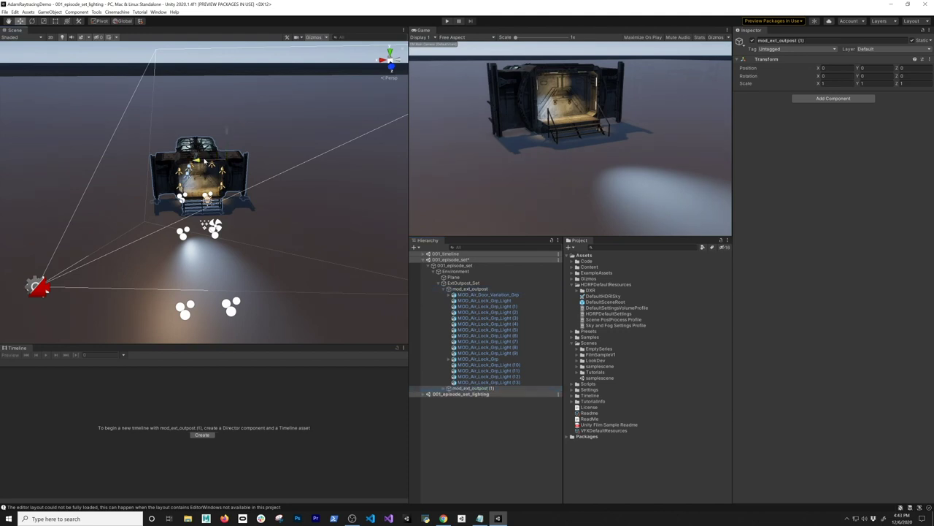
{"action": "left_click_drag", "start_coordinate": [219, 172], "coordinate": [321, 172]}
{"action": "key", "text": "e"}
{"action": "left_click_drag", "start_coordinate": [243, 174], "coordinate": [301, 162]}
{"action": "key", "text": "w"}
Create a second outpost copy on the original's other side at about X 17.17, Z 4.57, rotated about -32.7 degrees around Y
{"action": "left_click", "coordinate": [104, 20]}
{"action": "left_click_drag", "start_coordinate": [292, 168], "coordinate": [67, 183]}
{"action": "key", "text": "e"}
{"action": "key", "text": "ctrl+d"}
{"action": "key", "text": "w"}
{"action": "key", "text": "e"}
{"action": "key", "text": "w"}
{"action": "key", "text": "e"}
{"action": "key", "text": "w"}
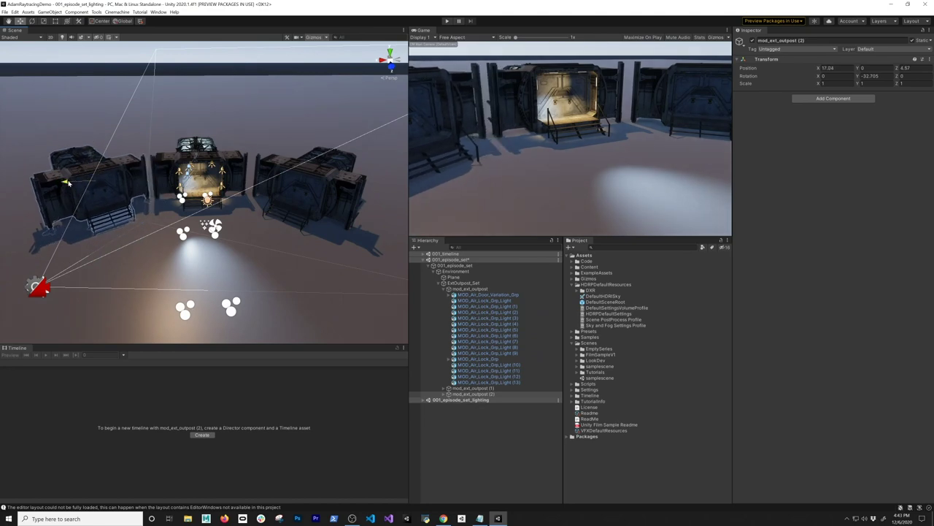
{"action": "left_click_drag", "start_coordinate": [218, 245], "coordinate": [231, 235], "text": "alt"}
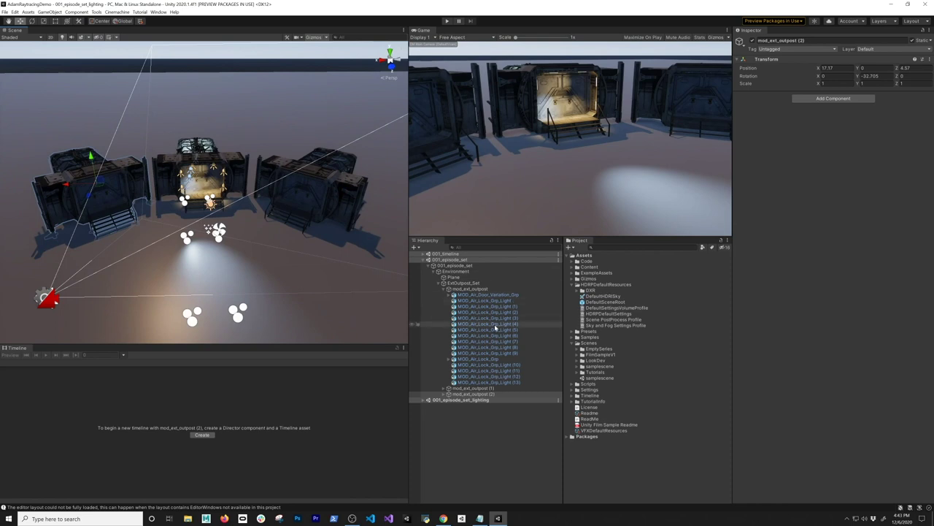
Expand the lighting scene's SceneSettings and the timeline scene, and scrub the MasterTimeline to about frame 187
{"action": "left_click", "coordinate": [424, 400]}
{"action": "left_click", "coordinate": [429, 406]}
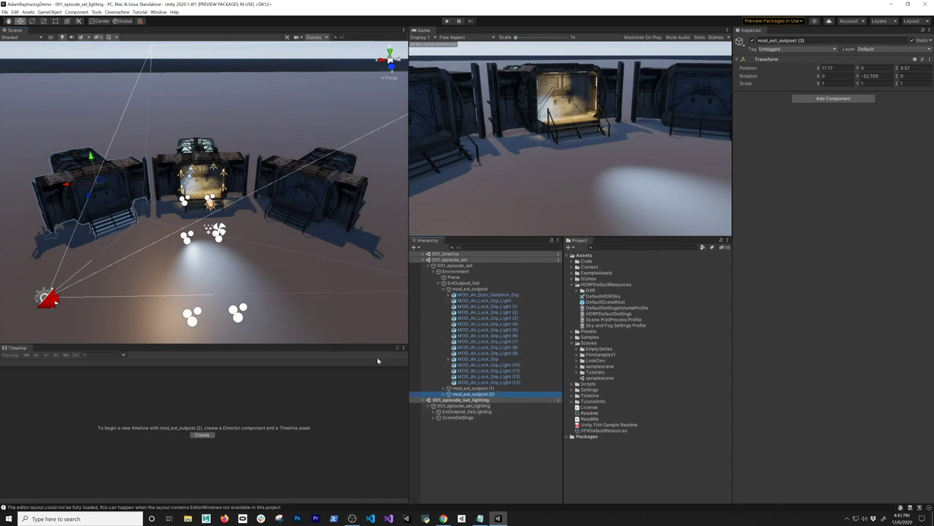
{"action": "left_click", "coordinate": [436, 418]}
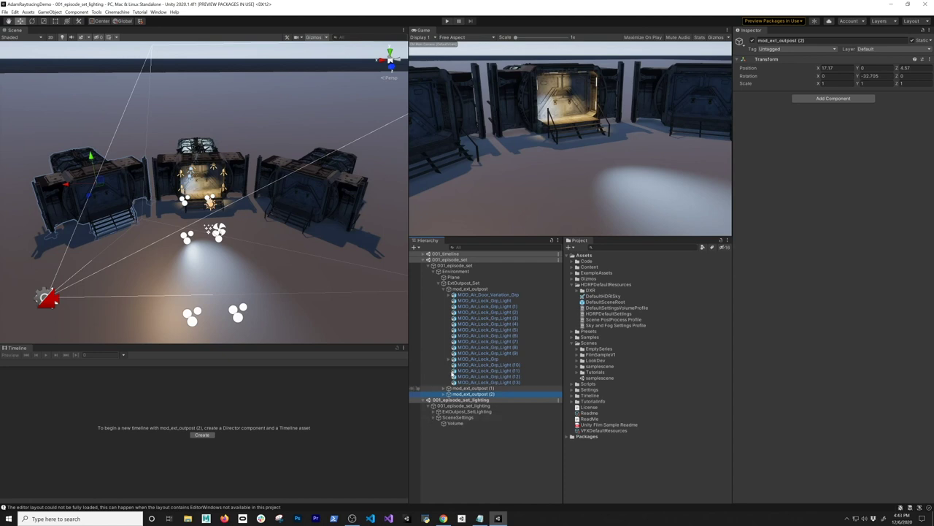
{"action": "left_click", "coordinate": [424, 255]}
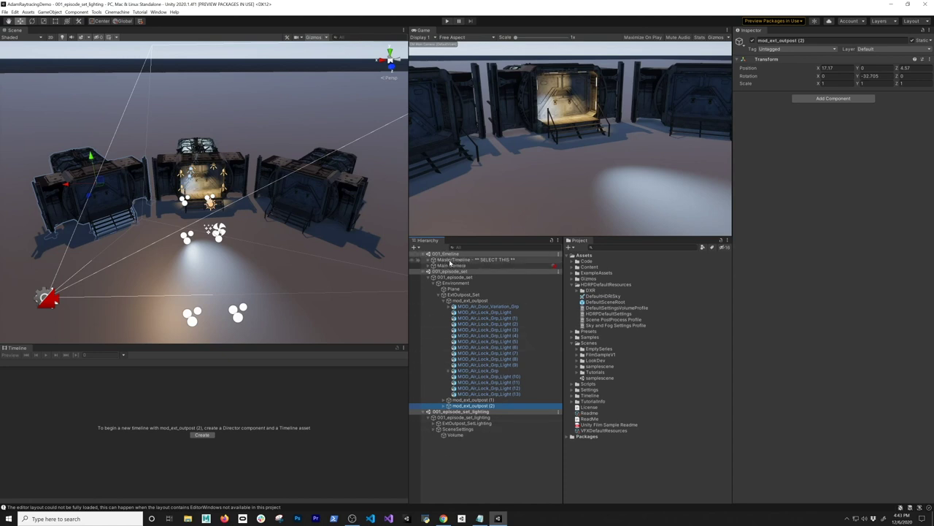
{"action": "left_click", "coordinate": [459, 261]}
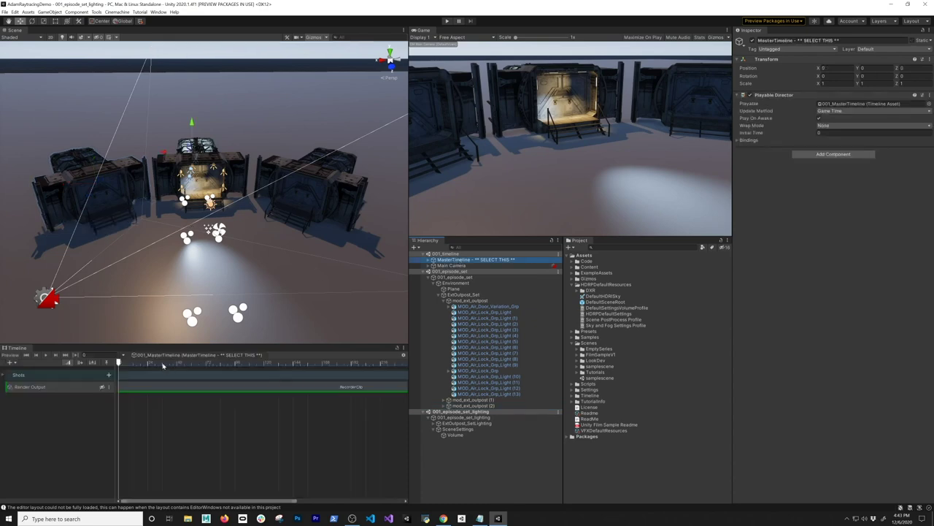
{"action": "mouse_move", "coordinate": [200, 368]}
{"action": "left_mouse_down"}
{"action": "mouse_move", "coordinate": [183, 368]}
{"action": "mouse_move", "coordinate": [212, 370]}
{"action": "left_mouse_up"}
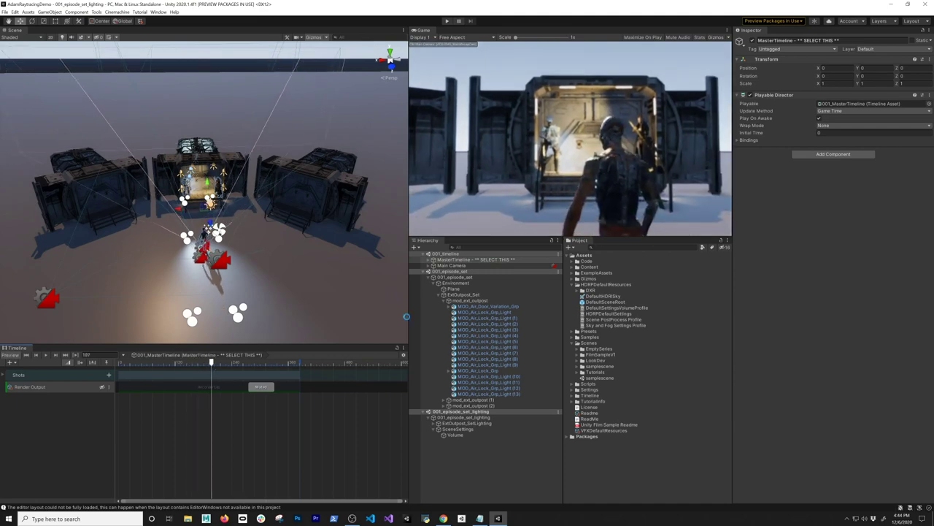
Inspect the Main Camera's settings and scrub the MasterTimeline preview to frame 111
{"action": "left_click", "coordinate": [451, 265]}
{"action": "left_click", "coordinate": [837, 336]}
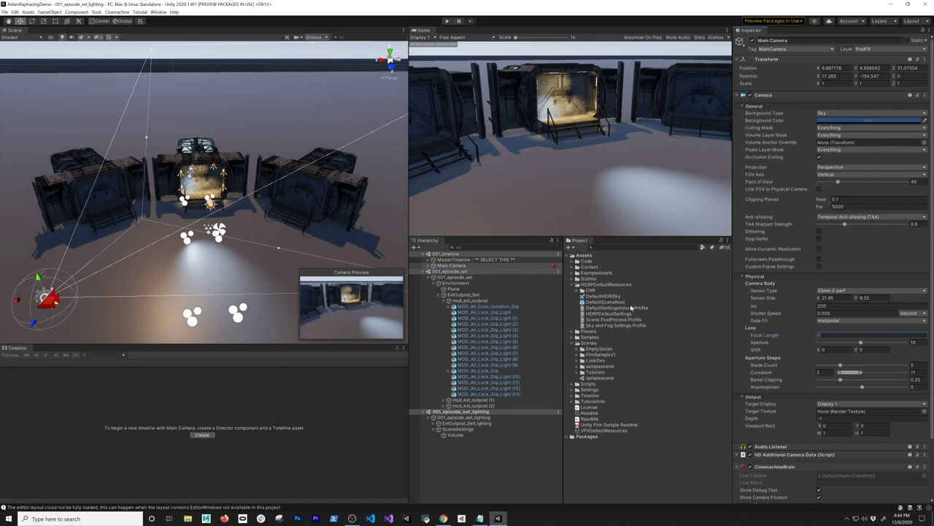
{"action": "left_click", "coordinate": [482, 267]}
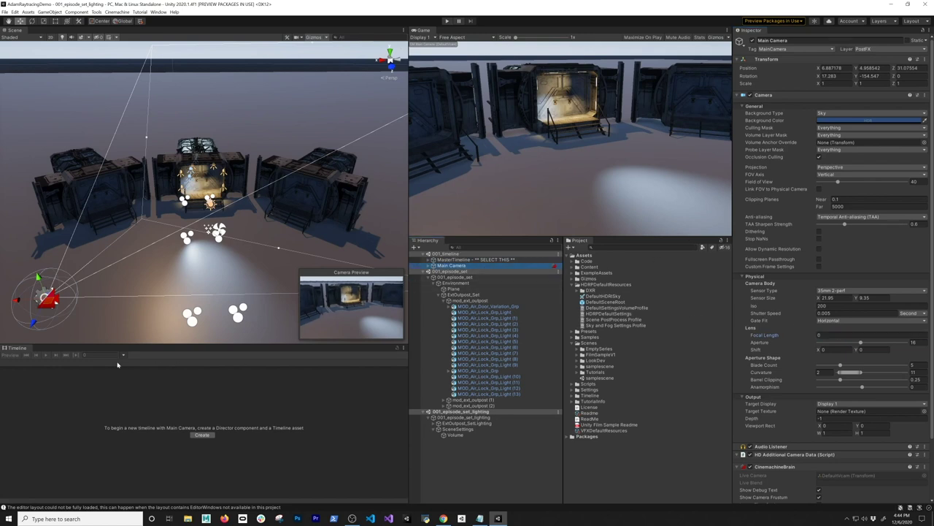
{"action": "key", "text": "Up"}
{"action": "mouse_move", "coordinate": [157, 362]}
{"action": "left_mouse_down"}
{"action": "mouse_move", "coordinate": [186, 362]}
{"action": "mouse_move", "coordinate": [171, 363]}
{"action": "left_mouse_up"}
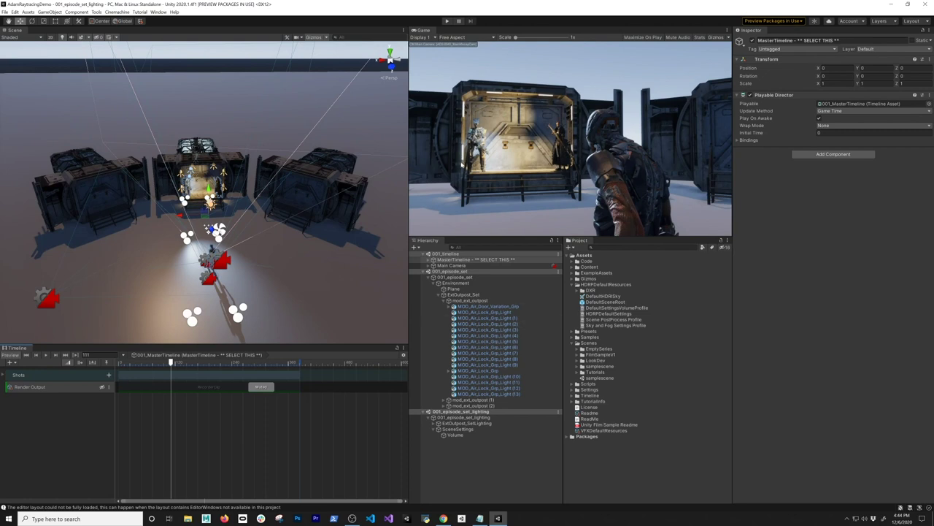
Select the Volume object under SceneSettings in the 001_episode_set_lighting scene
{"action": "left_click", "coordinate": [453, 435]}
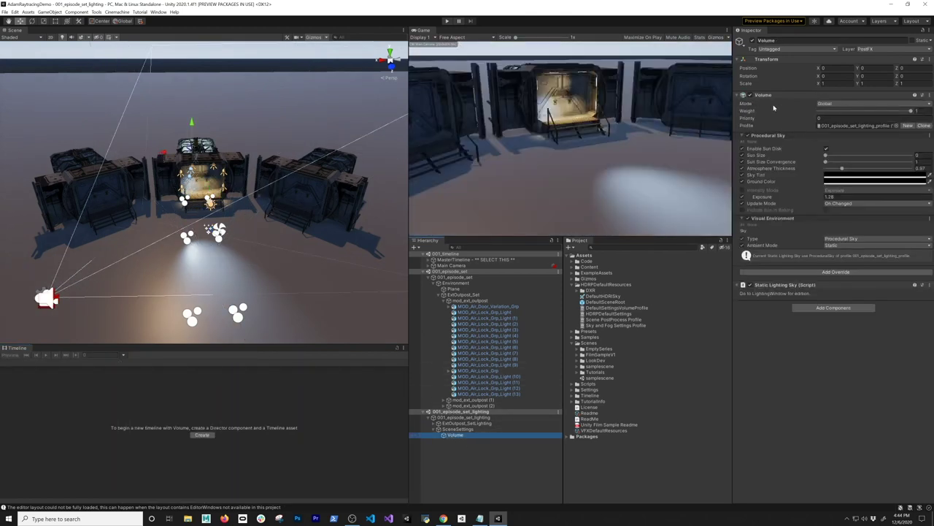
{"action": "left_click", "coordinate": [834, 307]}
{"action": "type", "text": "Volu"}
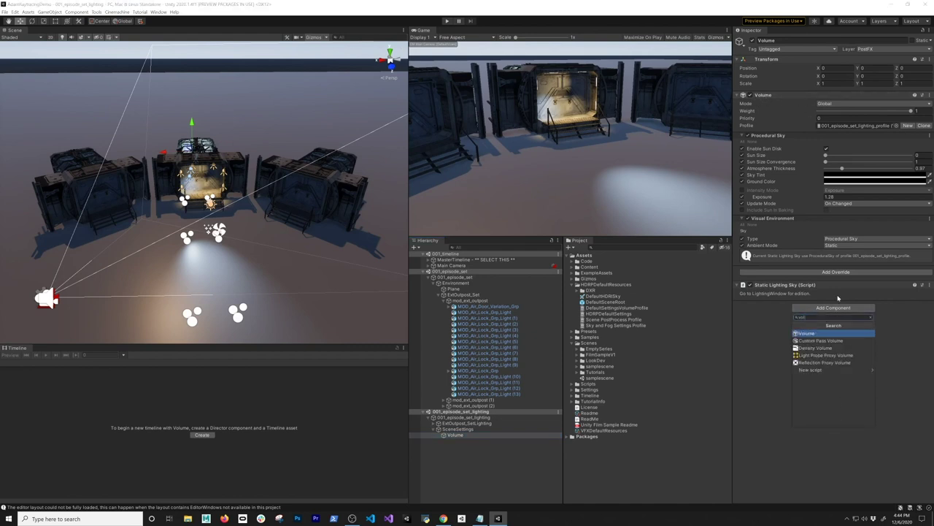
{"action": "key", "text": "Escape"}
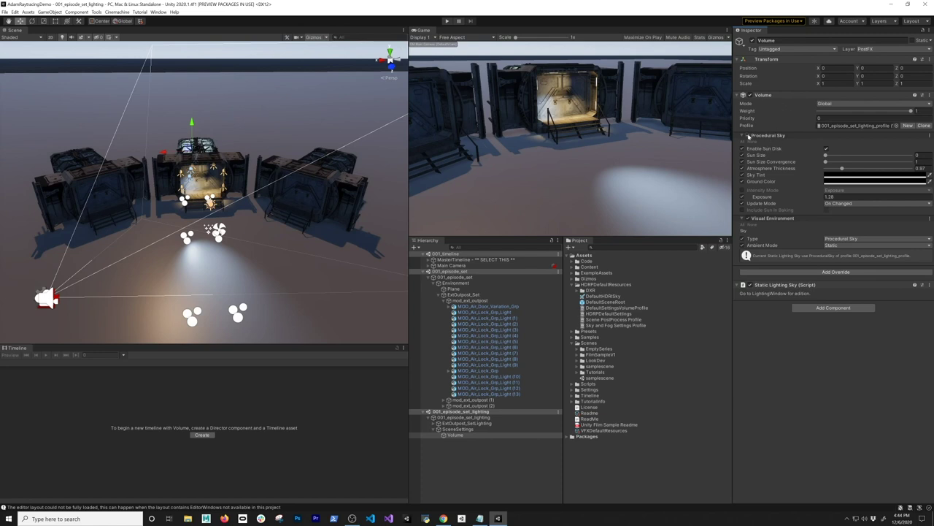
Switch the Volume's Procedural Sky override off and back on to compare its effect on the scene
{"action": "left_click", "coordinate": [748, 136]}
{"action": "left_click_drag", "start_coordinate": [310, 139], "coordinate": [311, 119], "text": "alt"}
{"action": "left_click", "coordinate": [749, 137]}
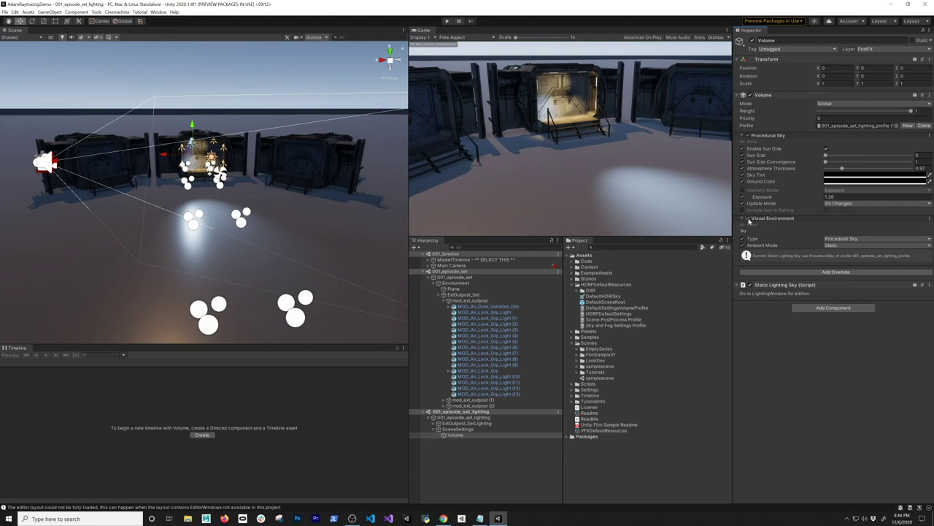
Switch the Volume's Visual Environment override off and back on to compare its effect, and look through the available sky types
{"action": "left_click", "coordinate": [743, 218]}
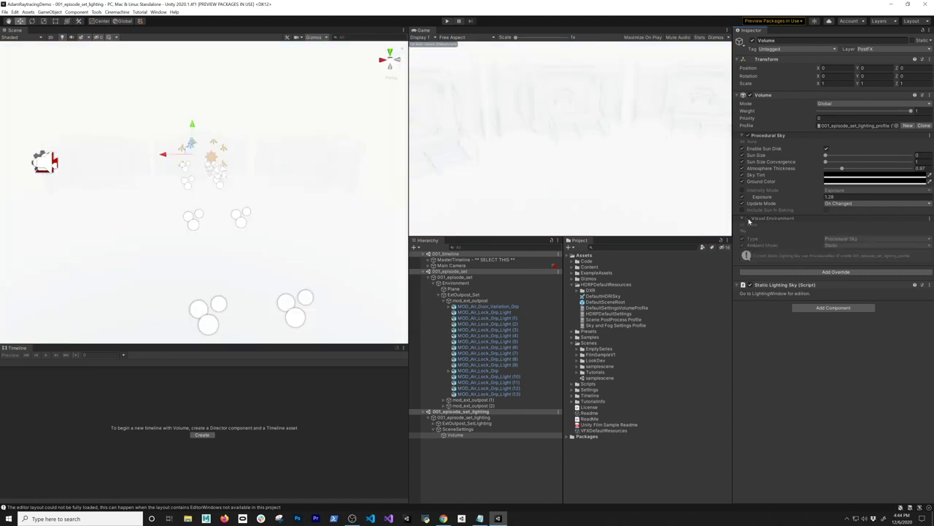
{"action": "left_click", "coordinate": [745, 219]}
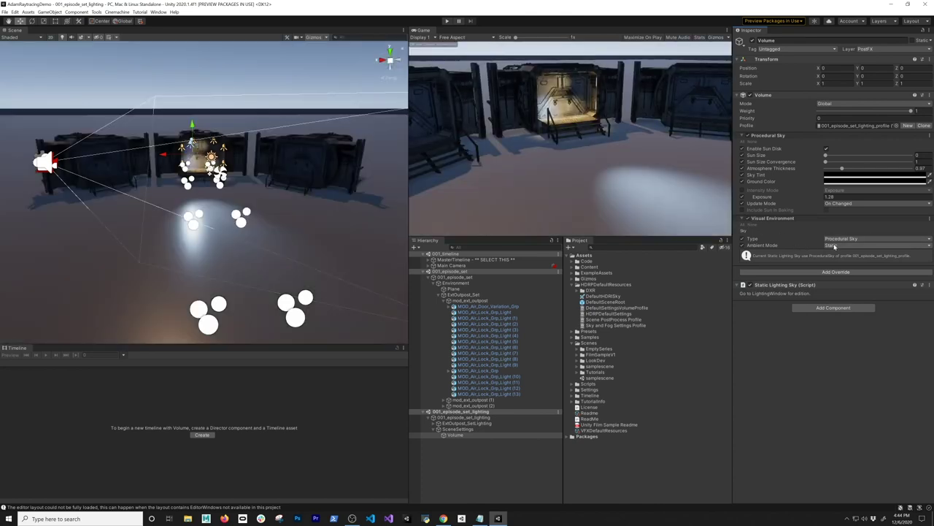
{"action": "left_click", "coordinate": [847, 238]}
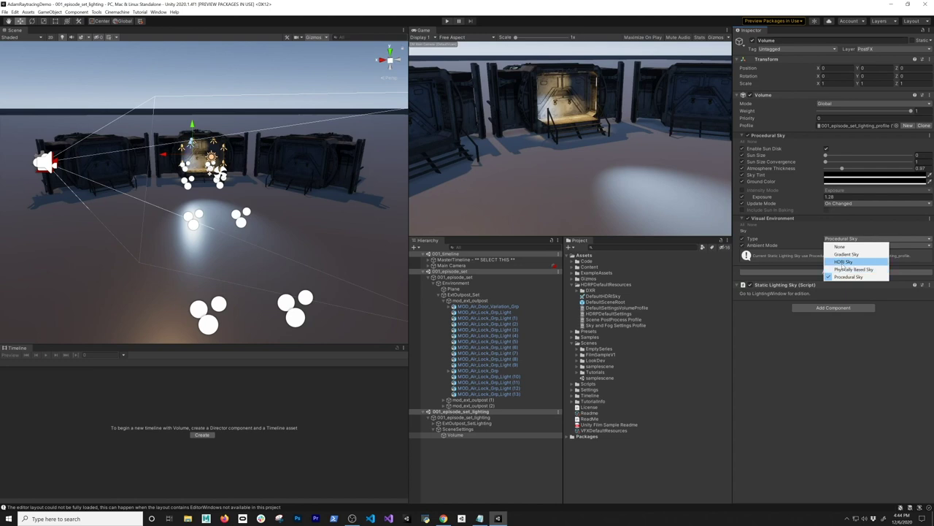
{"action": "left_click", "coordinate": [782, 340]}
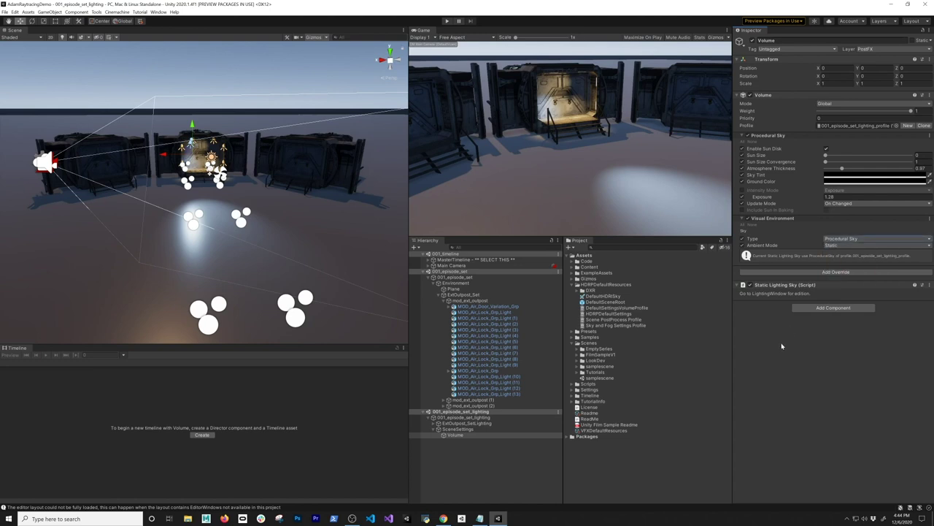
Collapse the two existing overrides and add a Global Illumination override to the Volume with Ray Tracing (Preview) enabled
{"action": "left_click", "coordinate": [770, 136]}
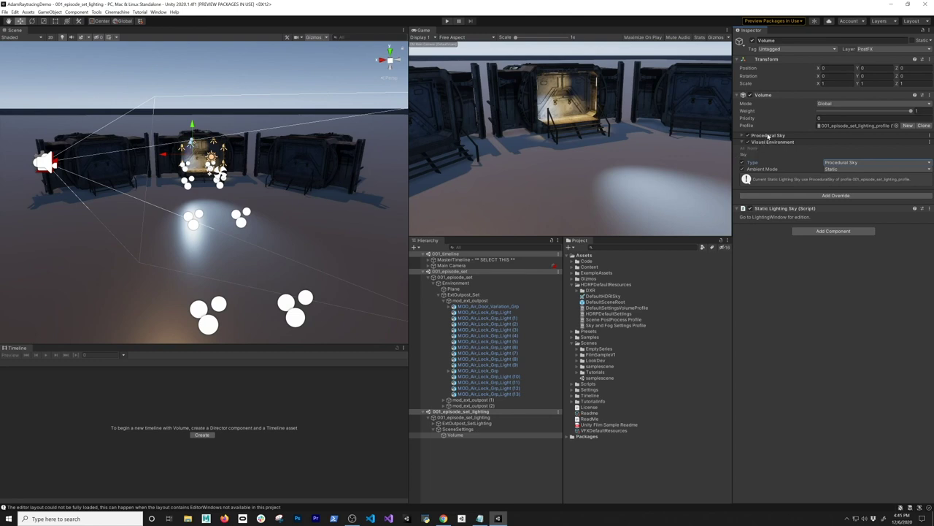
{"action": "left_click", "coordinate": [772, 143]}
{"action": "left_click", "coordinate": [772, 152]}
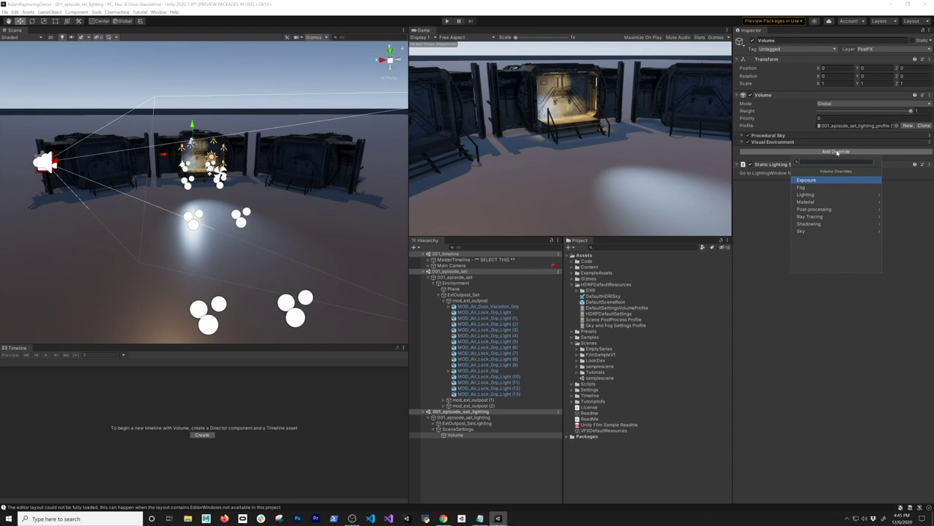
{"action": "left_click", "coordinate": [829, 217]}
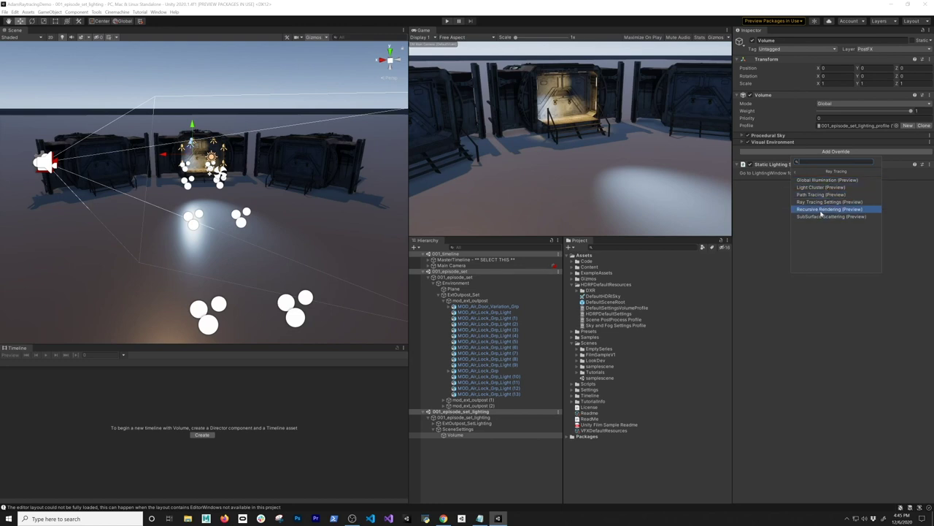
{"action": "left_click", "coordinate": [818, 181]}
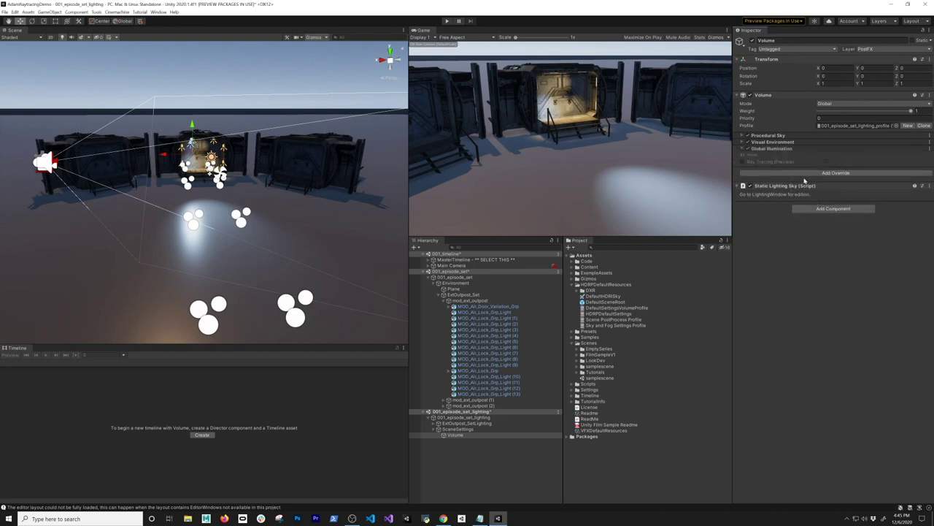
{"action": "left_click", "coordinate": [743, 162]}
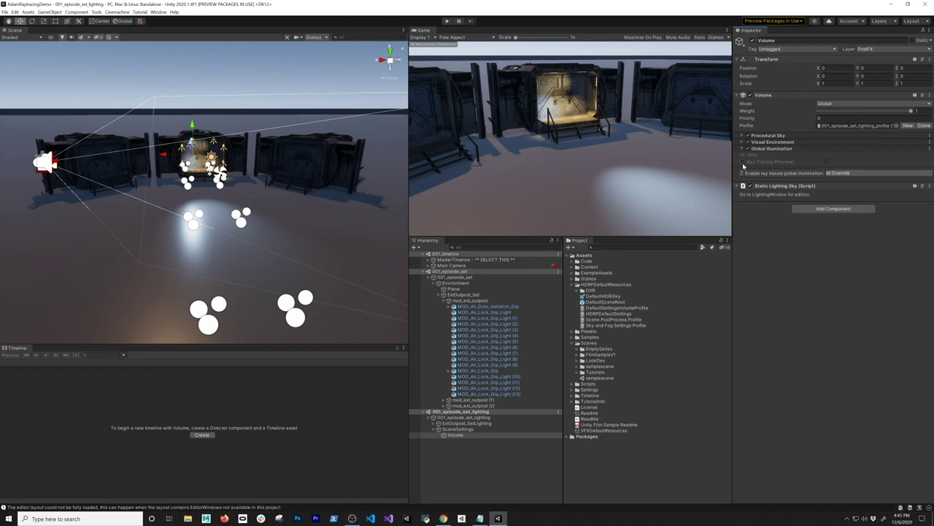
{"action": "left_click", "coordinate": [827, 161]}
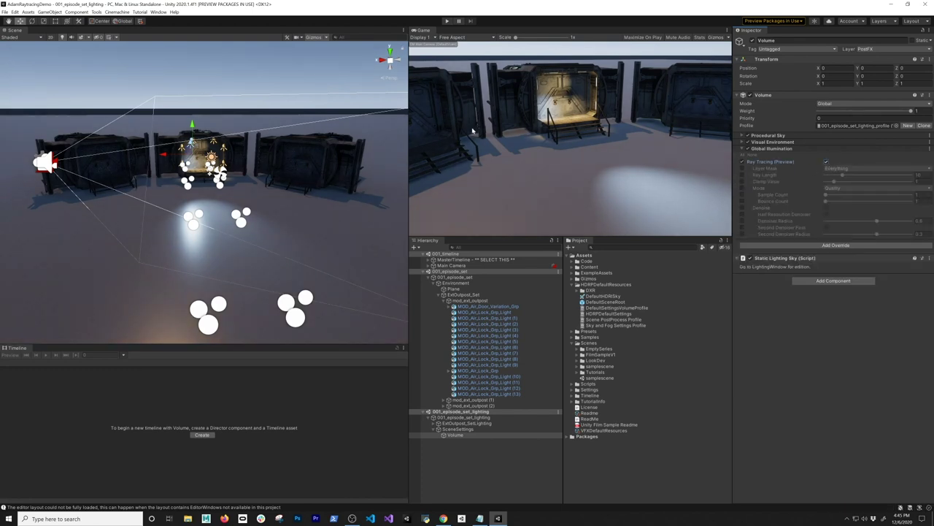
Inspect the ray-traced lighting with MasterTimeline selected, frame ExtOutpost_SetLighting for a close view of the airlock, and reselect the Volume
{"action": "scroll", "coordinate": [244, 161], "scroll_direction": "up", "scroll_amount": 5}
{"action": "left_click_drag", "start_coordinate": [244, 161], "coordinate": [146, 175], "text": "alt"}
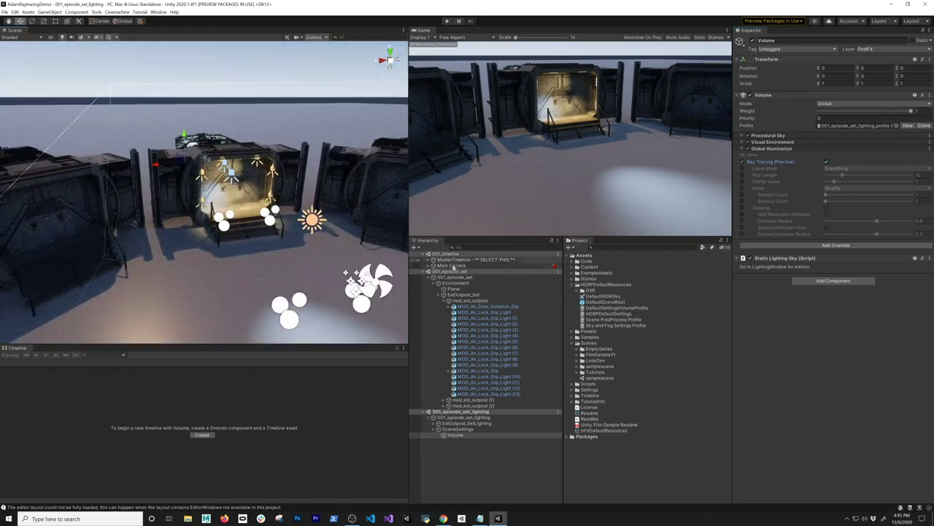
{"action": "left_click", "coordinate": [468, 260]}
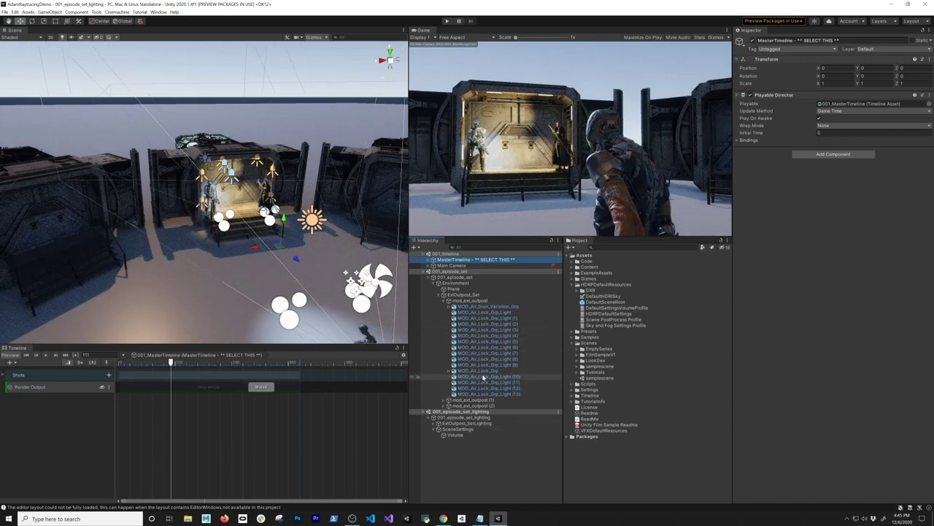
{"action": "left_click", "coordinate": [465, 422]}
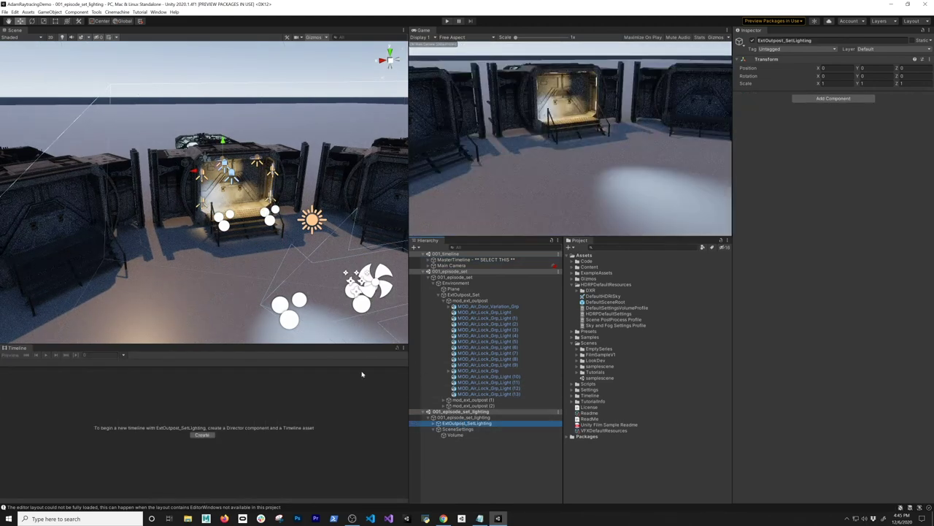
{"action": "key", "text": "f"}
{"action": "left_click_drag", "start_coordinate": [314, 199], "coordinate": [292, 199], "text": "alt"}
{"action": "left_click", "coordinate": [455, 434]}
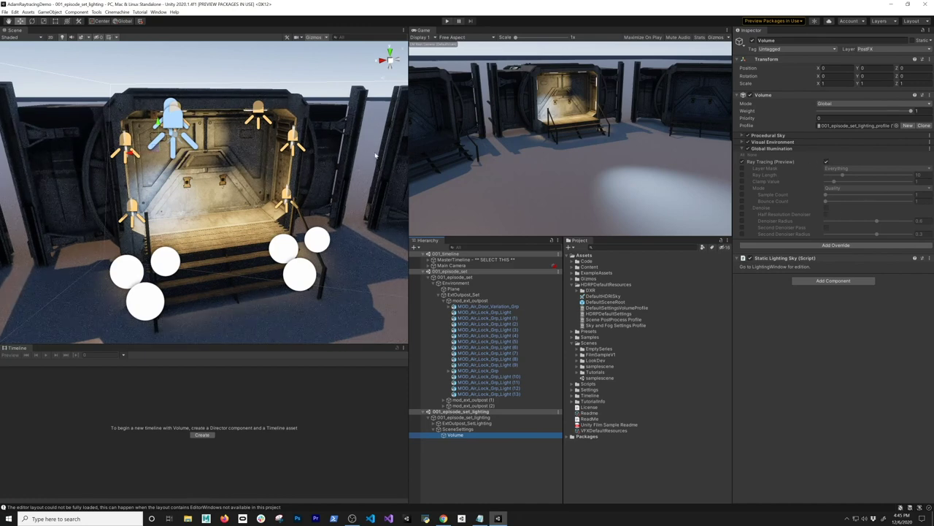
Enable Denoise and Half Resolution Denoiser for Global Illumination, and set the Denoiser Radius to about 0.841
{"action": "left_click", "coordinate": [742, 210]}
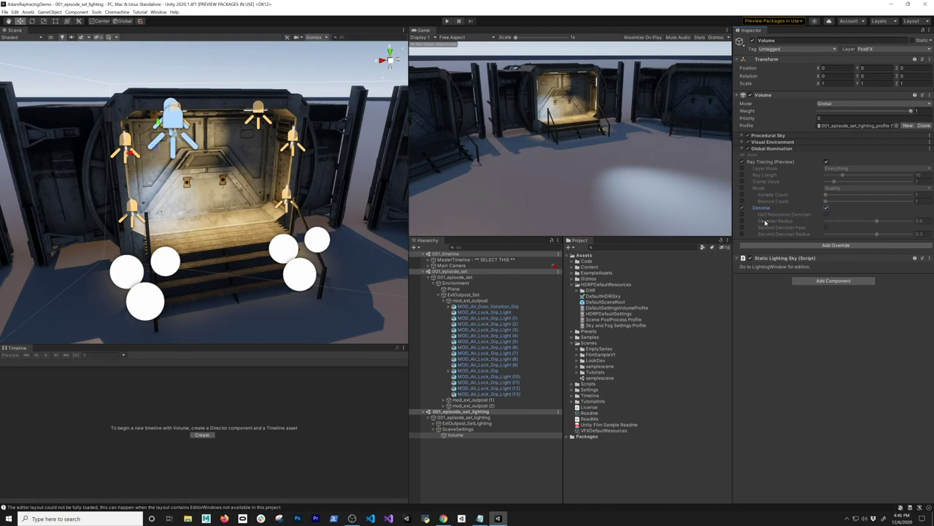
{"action": "left_click", "coordinate": [743, 214]}
{"action": "left_click", "coordinate": [742, 220]}
{"action": "mouse_move", "coordinate": [881, 221]}
{"action": "left_mouse_down"}
{"action": "mouse_move", "coordinate": [870, 221]}
{"action": "mouse_move", "coordinate": [909, 221]}
{"action": "mouse_move", "coordinate": [898, 227]}
{"action": "left_mouse_up"}
Override Global Illumination's Ray Length, keeping it at 10, and override its Mode to compare Performance with Quality
{"action": "left_click", "coordinate": [742, 176]}
{"action": "mouse_move", "coordinate": [845, 177]}
{"action": "left_mouse_down"}
{"action": "mouse_move", "coordinate": [872, 178]}
{"action": "mouse_move", "coordinate": [856, 180]}
{"action": "left_mouse_up"}
{"action": "key", "text": "ctrl+z"}
{"action": "left_click", "coordinate": [743, 188]}
{"action": "left_click", "coordinate": [831, 188]}
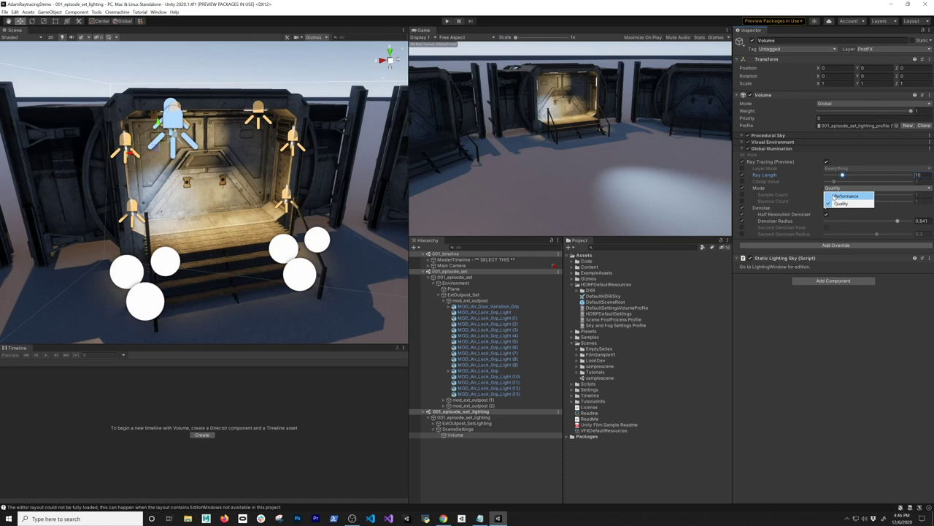
{"action": "left_click", "coordinate": [836, 197]}
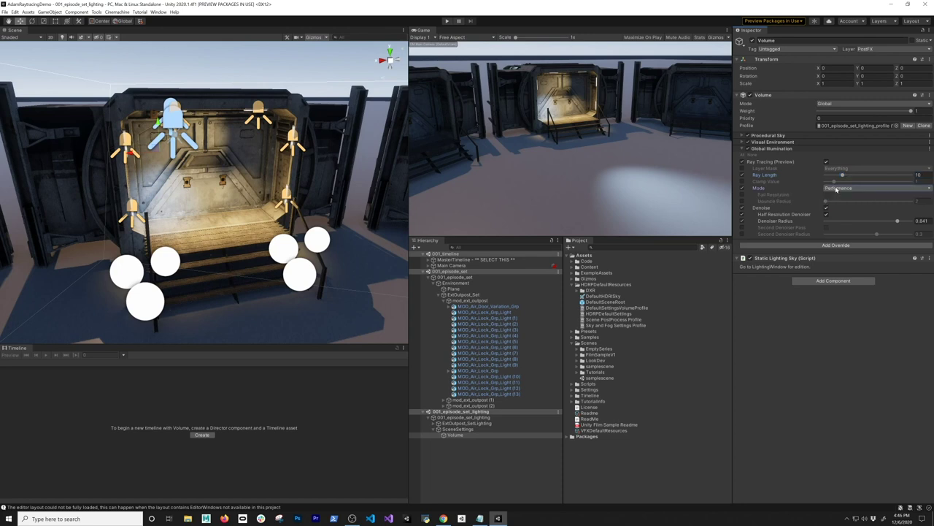
{"action": "left_click", "coordinate": [837, 189]}
{"action": "left_click", "coordinate": [828, 200]}
Collapse the Global Illumination override and switch it off and on to compare the scene lighting
{"action": "left_click", "coordinate": [778, 148]}
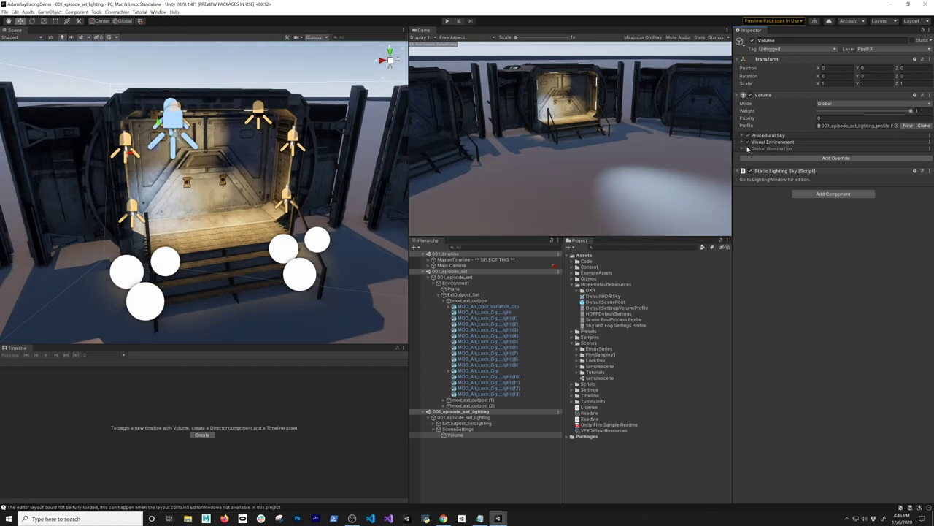
{"action": "left_click", "coordinate": [747, 148]}
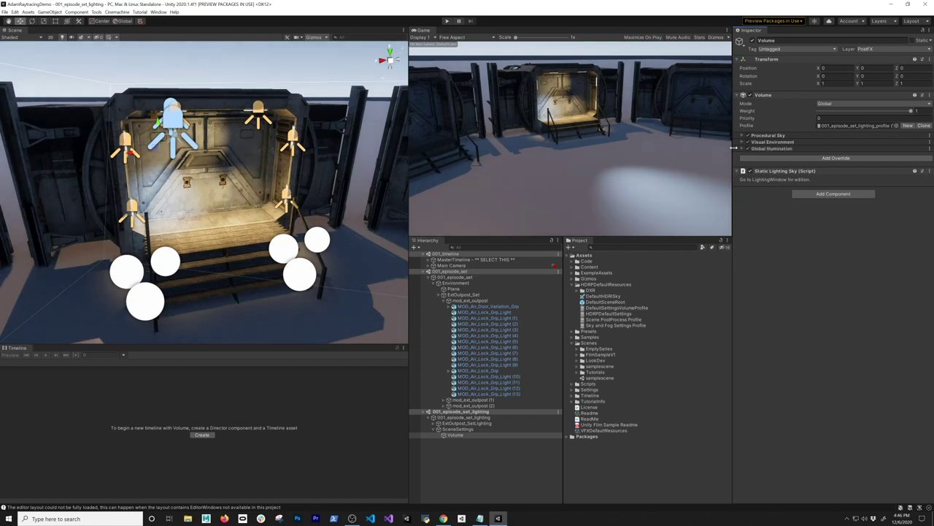
Add an Ambient Occlusion override to the Volume and activate its Ray Tracing (Preview) parameter
{"action": "left_click", "coordinate": [778, 159]}
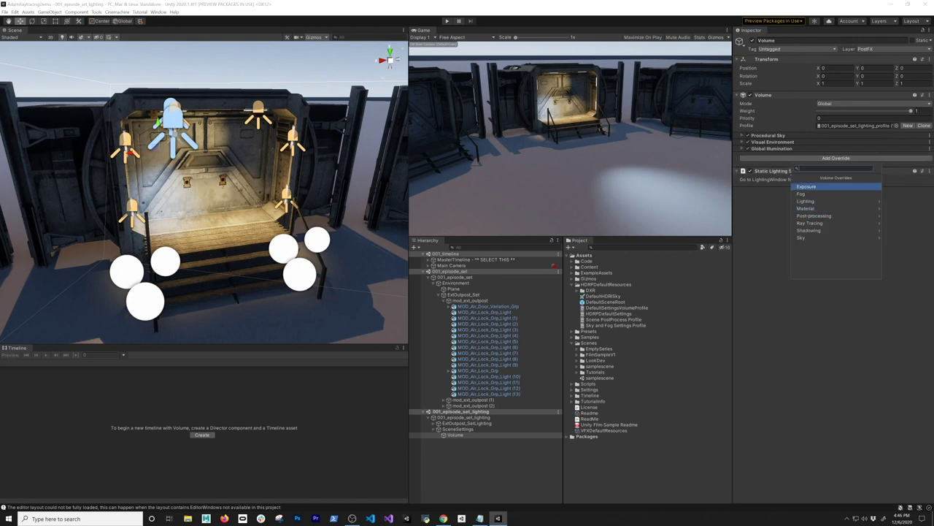
{"action": "type", "text": "ray"}
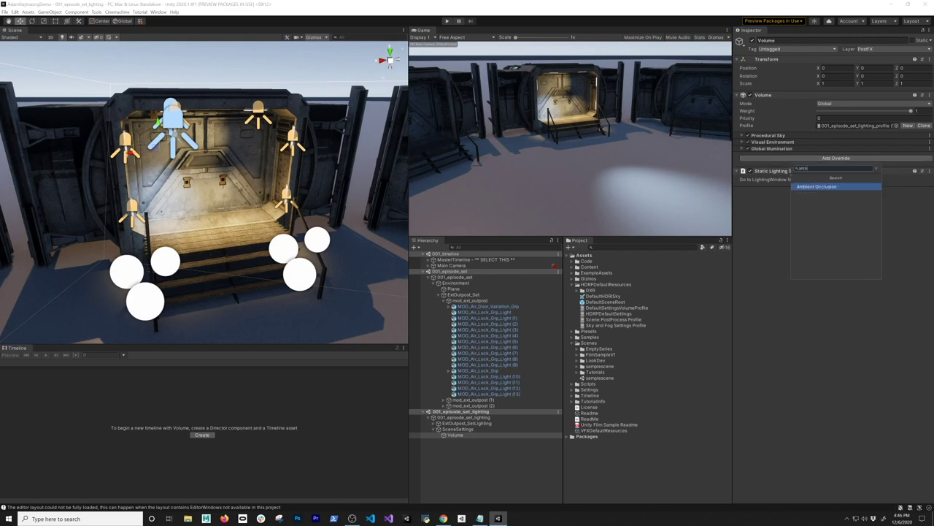
{"action": "key", "text": "Escape"}
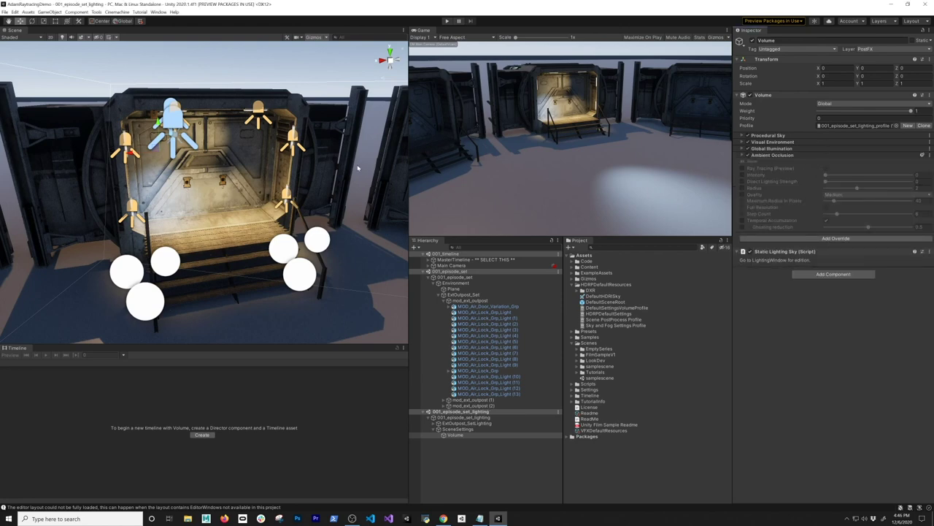
{"action": "scroll", "coordinate": [359, 165], "scroll_direction": "up", "scroll_amount": 5}
{"action": "mouse_move", "coordinate": [359, 165]}
{"action": "right_mouse_down"}
{"action": "mouse_move", "coordinate": [314, 189]}
{"action": "mouse_move", "coordinate": [323, 190]}
{"action": "right_mouse_up"}
{"action": "left_click", "coordinate": [743, 169]}
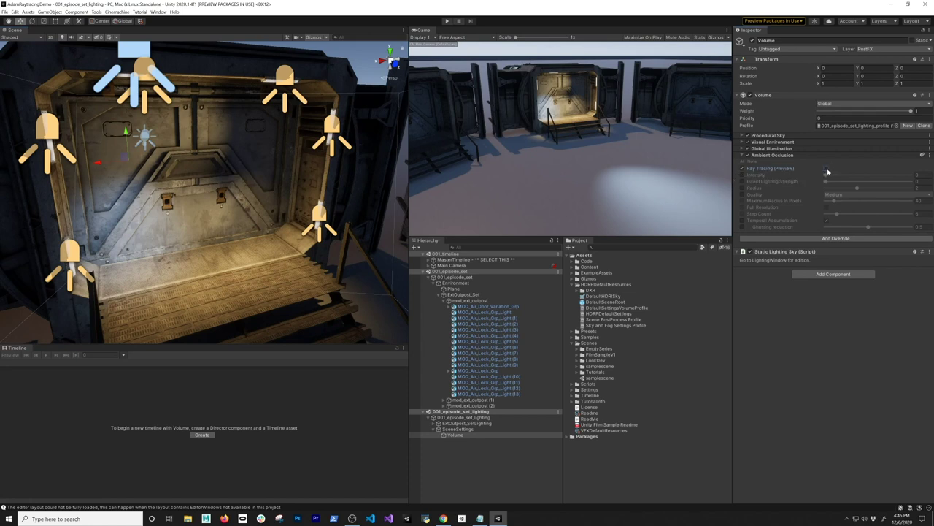
Override the Ambient Occlusion Intensity and raise it gradually to about 2.37 to compare the shading without ray tracing
{"action": "left_click", "coordinate": [743, 175]}
{"action": "left_click_drag", "start_coordinate": [827, 178], "coordinate": [852, 175]}
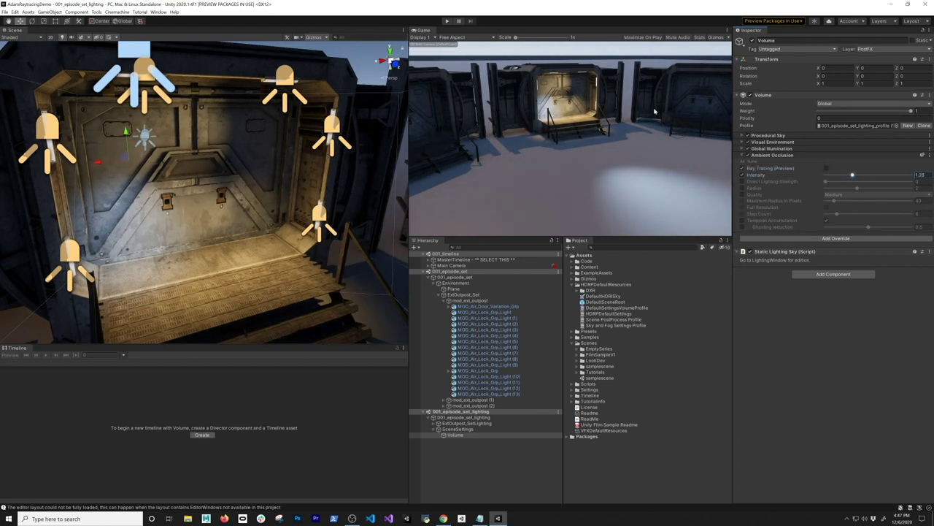
{"action": "left_click_drag", "start_coordinate": [854, 177], "coordinate": [865, 176]}
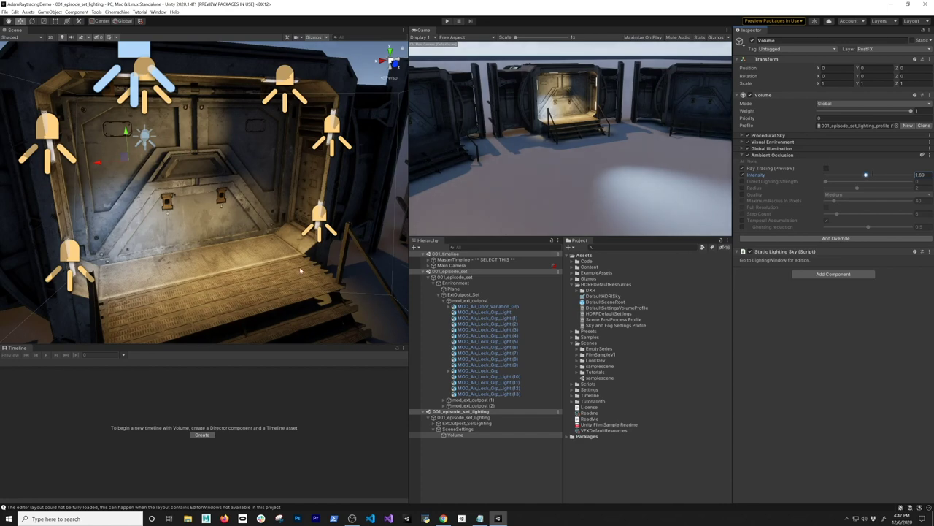
{"action": "left_click_drag", "start_coordinate": [865, 176], "coordinate": [876, 177]}
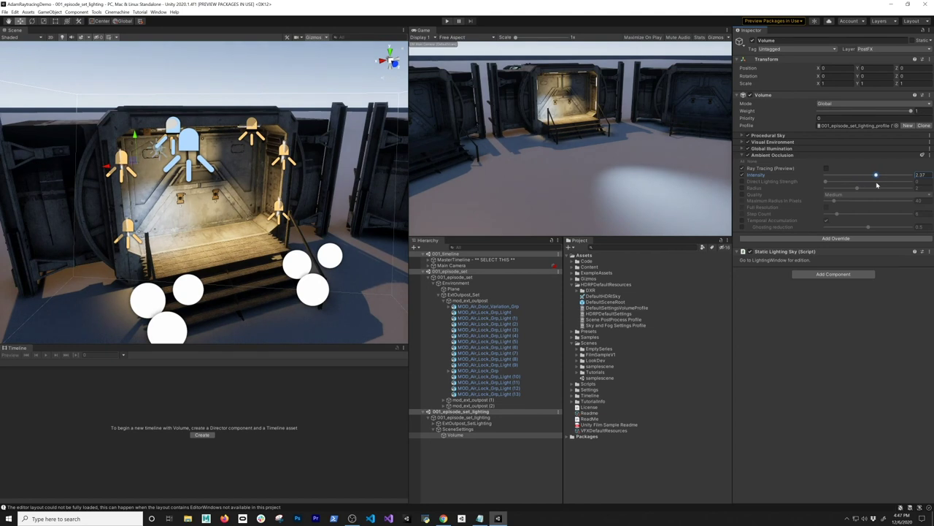
Turn on ray tracing for Ambient Occlusion, set its Intensity to about 1.53, and enable Denoise
{"action": "left_click", "coordinate": [826, 169]}
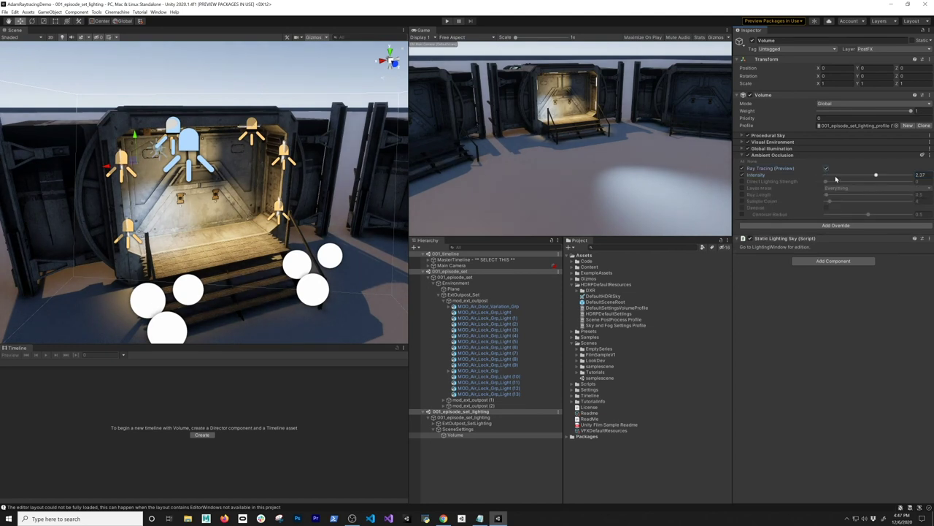
{"action": "left_click", "coordinate": [863, 176]}
{"action": "mouse_move", "coordinate": [863, 176]}
{"action": "left_mouse_down"}
{"action": "mouse_move", "coordinate": [831, 178]}
{"action": "mouse_move", "coordinate": [859, 181]}
{"action": "left_mouse_up"}
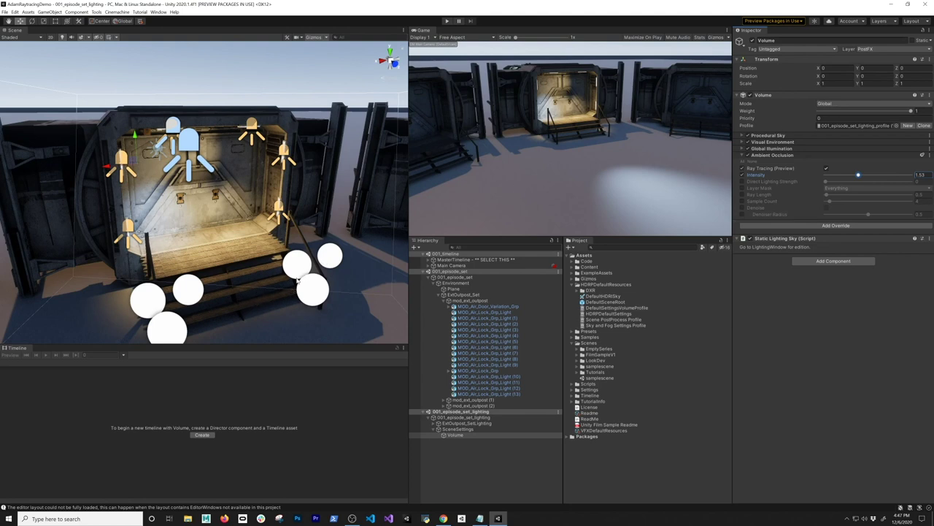
{"action": "left_click", "coordinate": [742, 207]}
{"action": "left_click_drag", "start_coordinate": [254, 307], "coordinate": [285, 294], "text": "alt"}
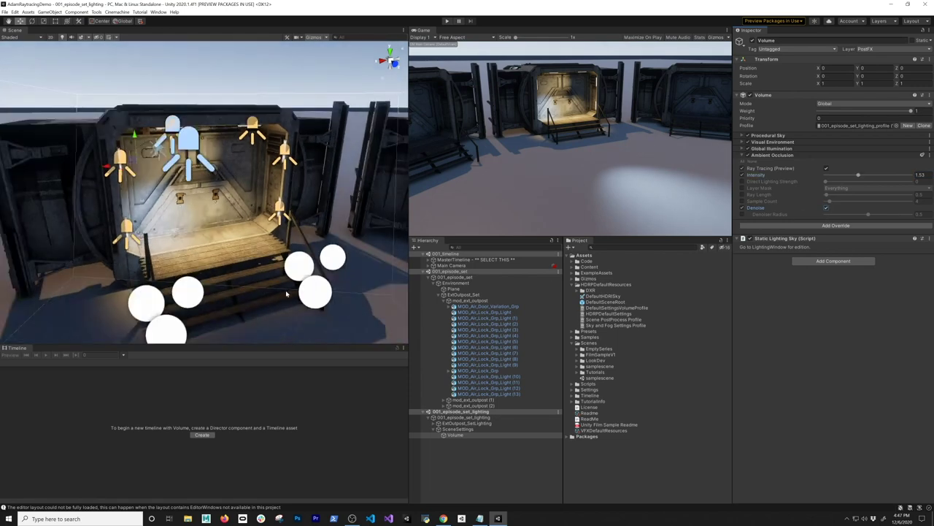
Slide the MOD_Air_Door_Variation_R door panel along X to about -1.498 to open that side of the airlock
{"action": "left_click_drag", "start_coordinate": [286, 260], "coordinate": [284, 163], "text": "alt"}
{"action": "left_click", "coordinate": [244, 173]}
{"action": "left_click", "coordinate": [245, 174]}
{"action": "key", "text": "f"}
{"action": "left_click_drag", "start_coordinate": [192, 178], "coordinate": [182, 207]}
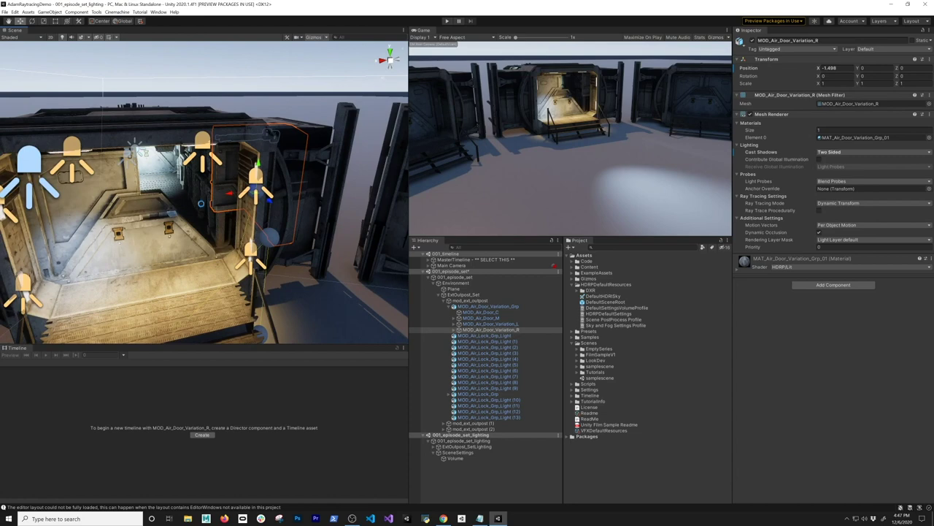
{"action": "scroll", "coordinate": [125, 231], "scroll_direction": "up", "scroll_amount": 3}
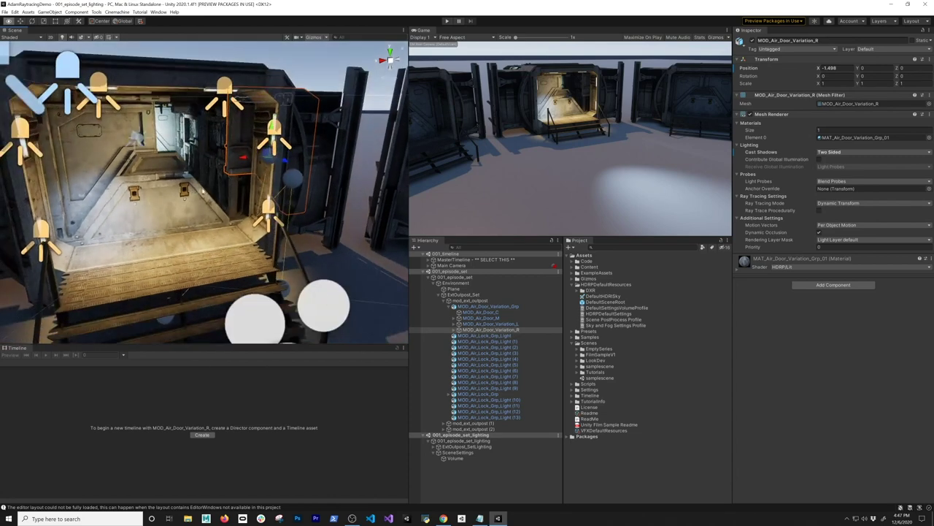
Reselect the Volume and adjust the Ambient Occlusion Intensity to about 1.31
{"action": "left_click", "coordinate": [450, 458]}
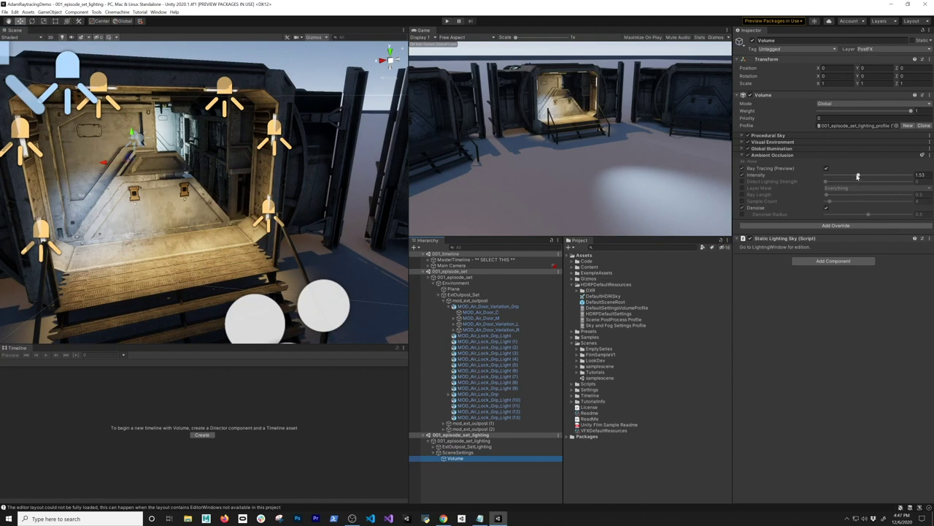
{"action": "mouse_move", "coordinate": [858, 176]}
{"action": "left_mouse_down"}
{"action": "mouse_move", "coordinate": [823, 181]}
{"action": "mouse_move", "coordinate": [841, 176]}
{"action": "left_mouse_up"}
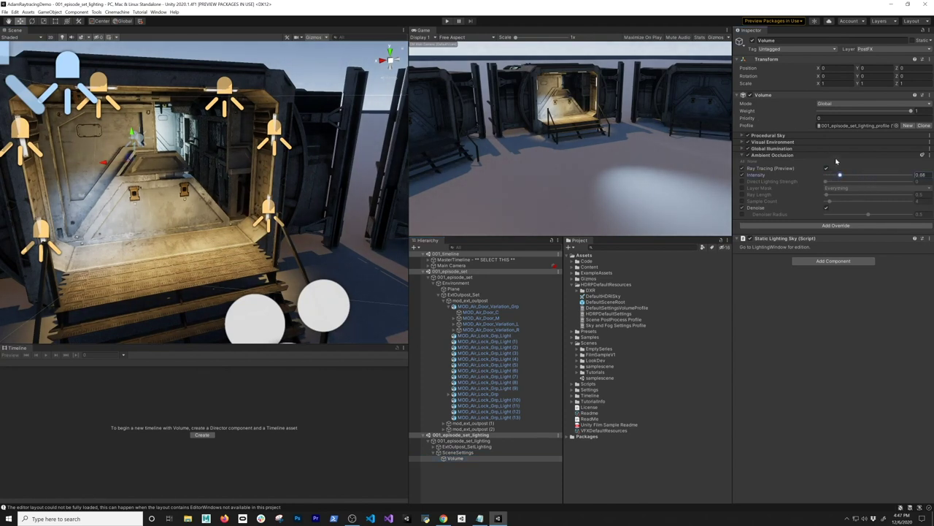
{"action": "left_click_drag", "start_coordinate": [840, 176], "coordinate": [853, 176]}
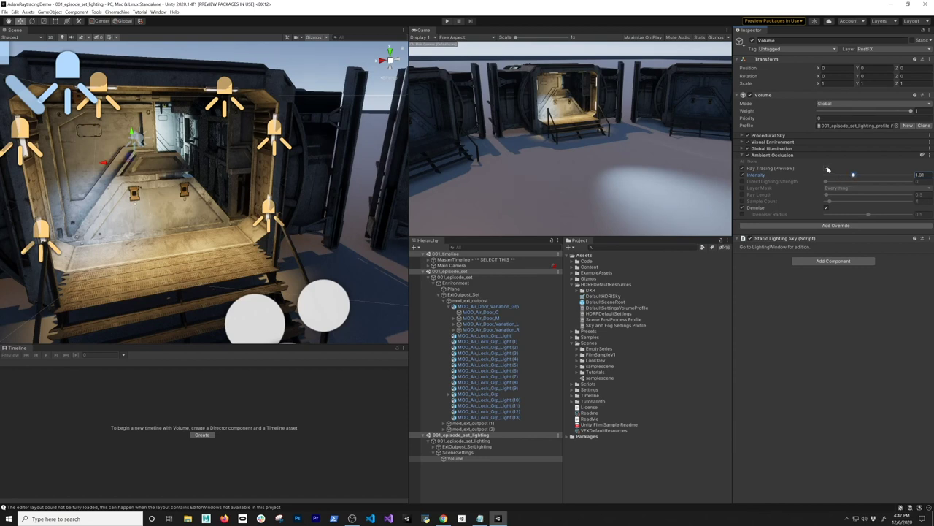
Collapse the Ambient Occlusion settings and add a Contact Shadows override to the Volume
{"action": "left_click", "coordinate": [777, 156]}
{"action": "left_click", "coordinate": [775, 165]}
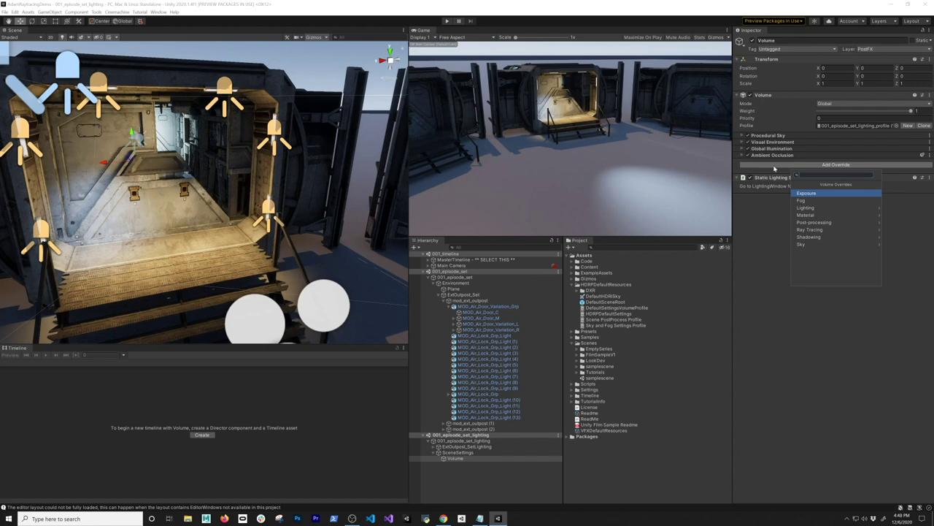
{"action": "type", "text": "conta"}
{"action": "key", "text": "Return"}
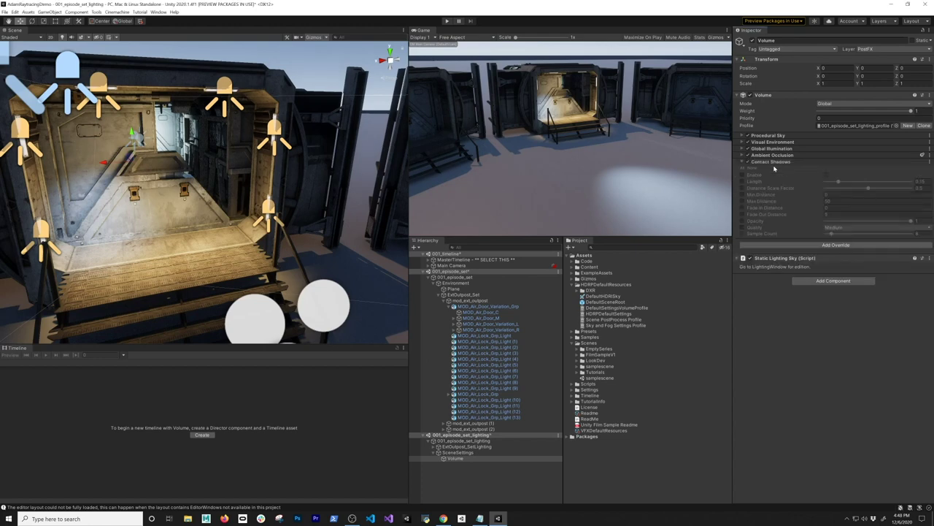
Enable Contact Shadows on the Volume and override its Length, trying a longer value and undoing that change
{"action": "mouse_move", "coordinate": [176, 183]}
{"action": "right_mouse_down"}
{"action": "mouse_move", "coordinate": [157, 172]}
{"action": "mouse_move", "coordinate": [161, 178]}
{"action": "right_mouse_up"}
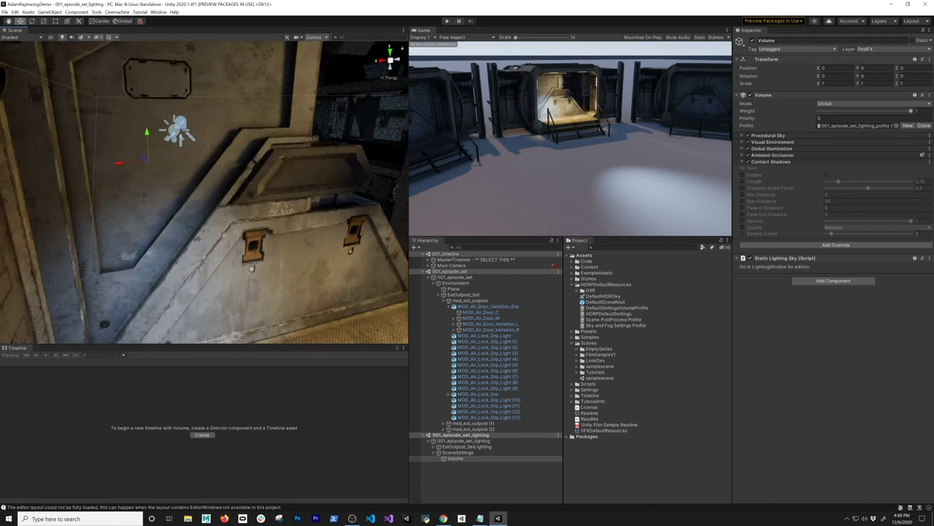
{"action": "left_click", "coordinate": [742, 175]}
{"action": "left_click", "coordinate": [743, 181]}
{"action": "left_click_drag", "start_coordinate": [839, 181], "coordinate": [869, 184]}
{"action": "key", "text": "ctrl+z"}
{"action": "scroll", "coordinate": [226, 84], "scroll_direction": "down", "scroll_amount": 5}
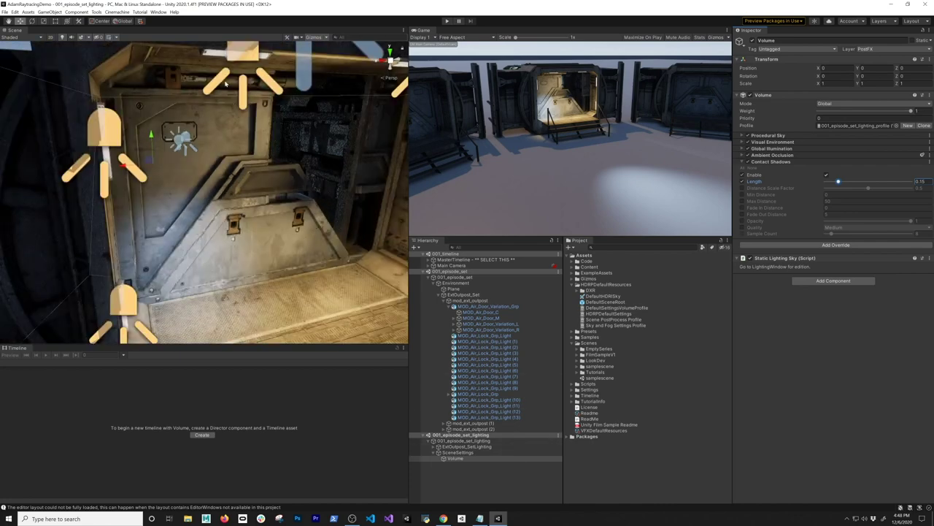
Locate ExtAirLockLights in the Lighting group of ExtOutpost_SetLighting, and check which lights it holds by shifting it upward and undoing the move
{"action": "left_click", "coordinate": [488, 306]}
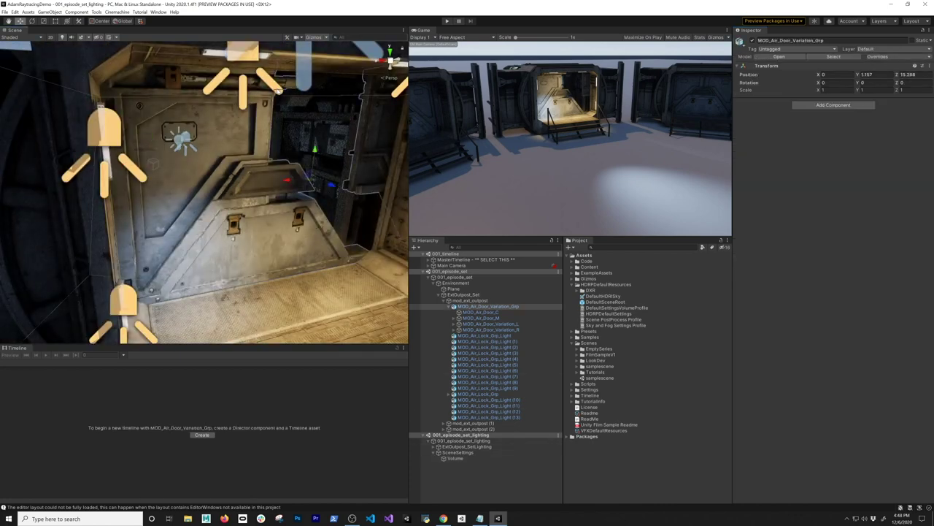
{"action": "left_click", "coordinate": [438, 446]}
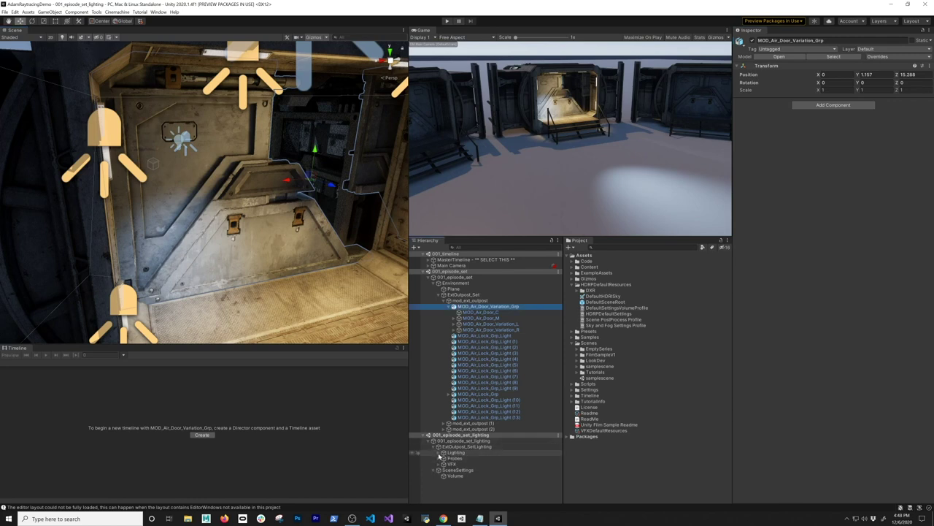
{"action": "left_click", "coordinate": [443, 451]}
{"action": "left_click", "coordinate": [443, 464]}
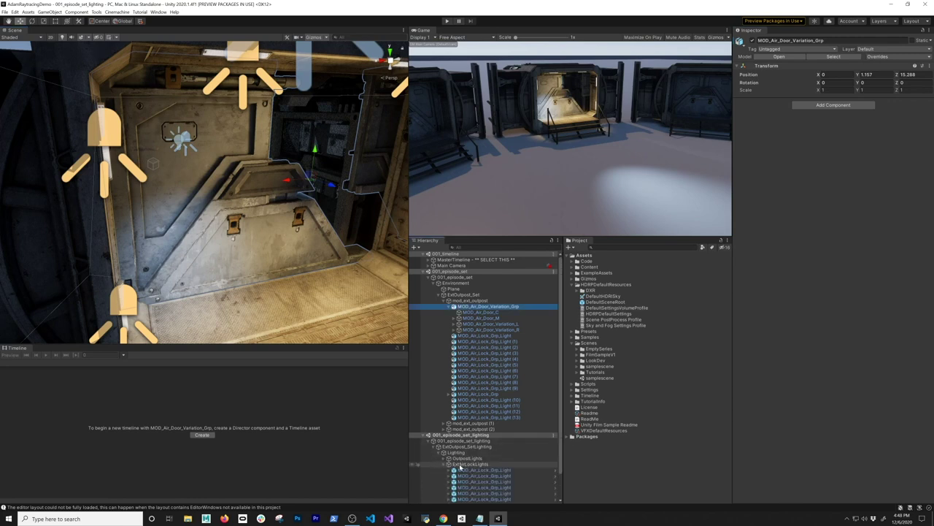
{"action": "left_click", "coordinate": [468, 463]}
{"action": "key", "text": "f"}
{"action": "left_click_drag", "start_coordinate": [260, 159], "coordinate": [259, 104]}
{"action": "key", "text": "ctrl+z"}
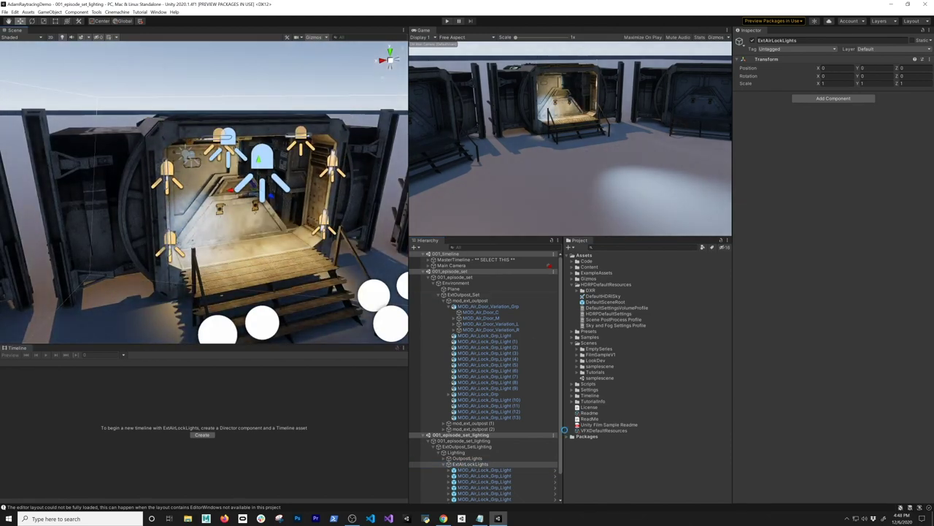
Expand the six MOD_Air_Lock_Grp_Light objects under ExtAirLockLights and select all six of their Spotlights together
{"action": "scroll", "coordinate": [496, 438], "scroll_direction": "down", "scroll_amount": 2}
{"action": "left_click", "coordinate": [449, 442]}
{"action": "left_click", "coordinate": [449, 454]}
{"action": "left_click", "coordinate": [449, 465]}
{"action": "left_click", "coordinate": [449, 476]}
{"action": "left_click", "coordinate": [450, 488]}
{"action": "scroll", "coordinate": [480, 487], "scroll_direction": "down", "scroll_amount": 2}
{"action": "left_click", "coordinate": [449, 471]}
{"action": "left_click", "coordinate": [471, 476]}
{"action": "left_click", "coordinate": [471, 464], "text": "ctrl"}
{"action": "left_click", "coordinate": [471, 452], "text": "ctrl"}
{"action": "left_click", "coordinate": [471, 441], "text": "ctrl"}
{"action": "left_click", "coordinate": [471, 429], "text": "ctrl"}
{"action": "left_click", "coordinate": [471, 418], "text": "ctrl"}
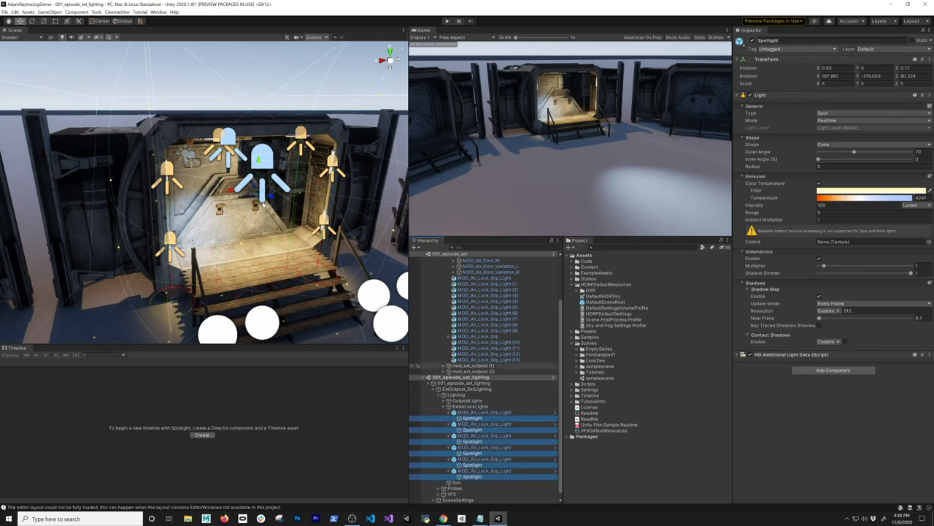
Turn on Ray Traced Shadows and ray-traced Contact Shadows for the selected spotlights, and set their shadow map Resolution to High
{"action": "key", "text": "f"}
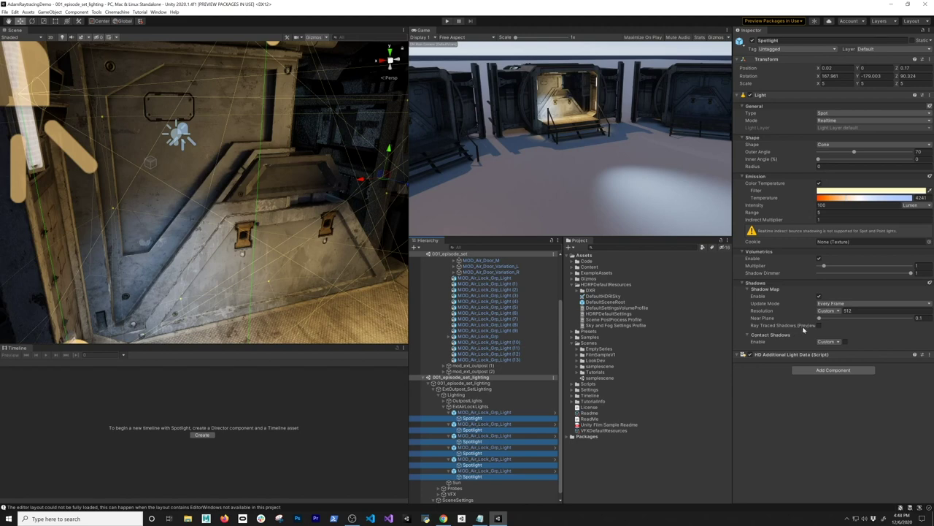
{"action": "left_click", "coordinate": [819, 326]}
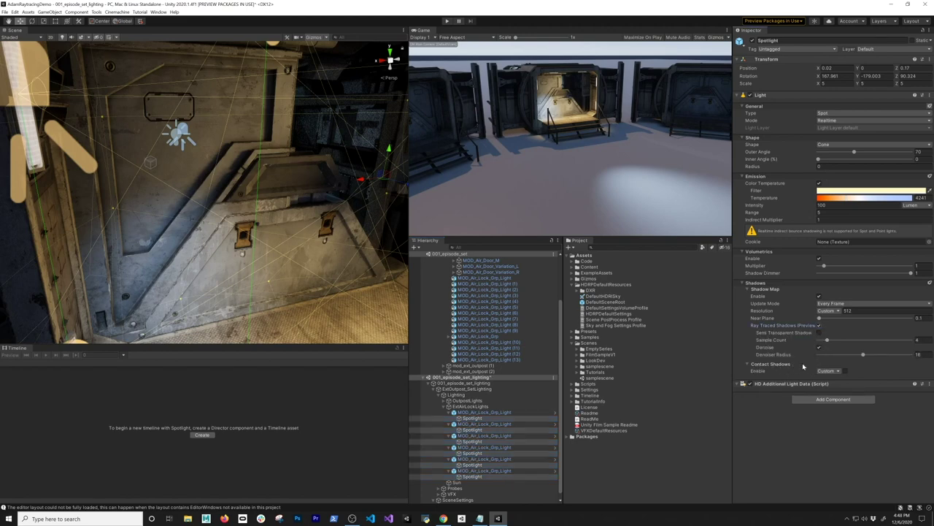
{"action": "left_click", "coordinate": [845, 371]}
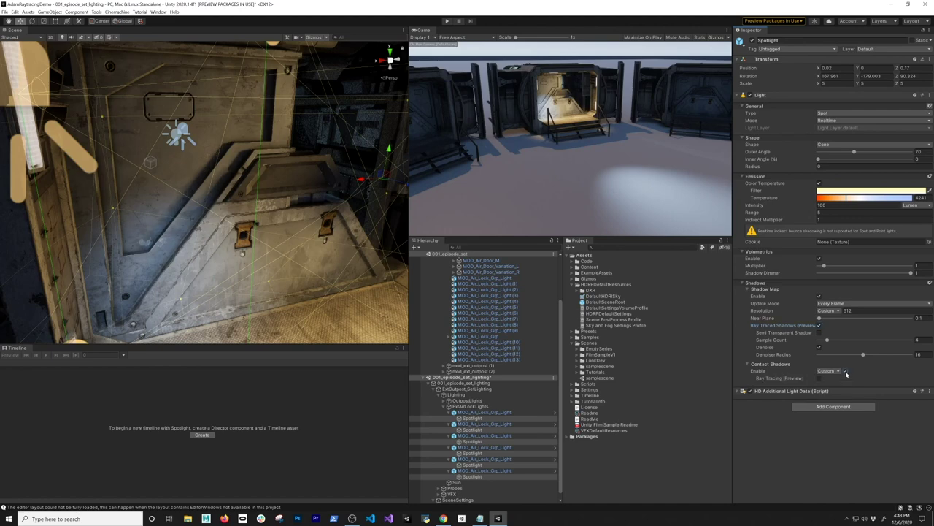
{"action": "left_click", "coordinate": [819, 379]}
{"action": "left_click", "coordinate": [819, 379]}
{"action": "left_click", "coordinate": [826, 310]}
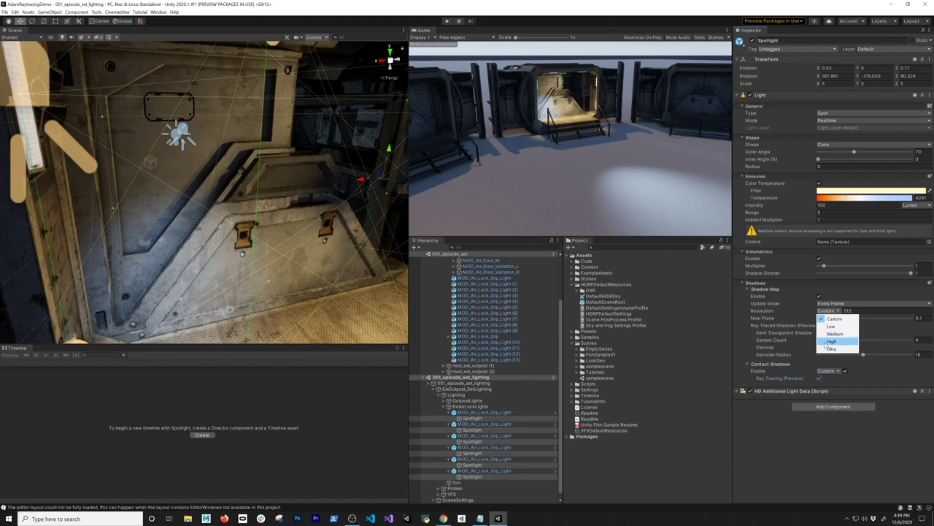
{"action": "left_click", "coordinate": [827, 343]}
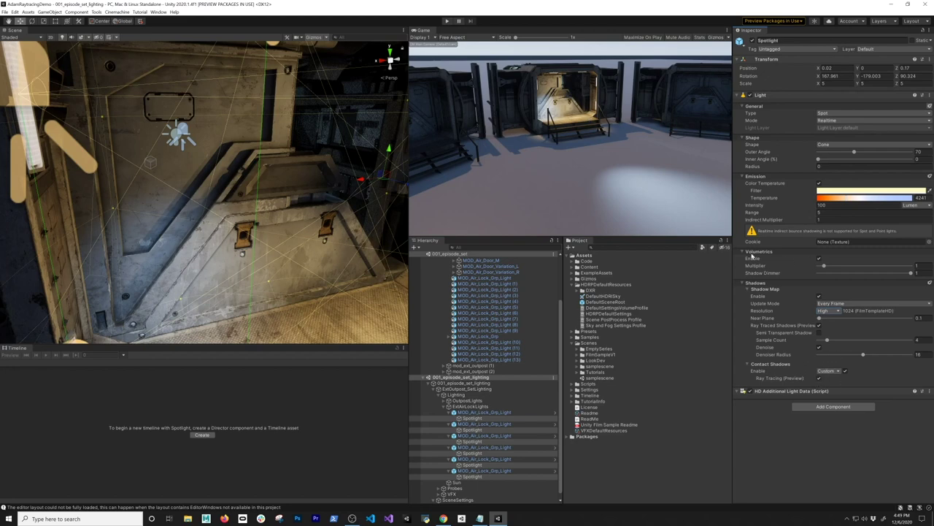
Reselect the Volume and override the Contact Shadows Distance Scale Factor at 0.5, Opacity at 1, and Quality as High
{"action": "scroll", "coordinate": [529, 327], "scroll_direction": "up", "scroll_amount": 3}
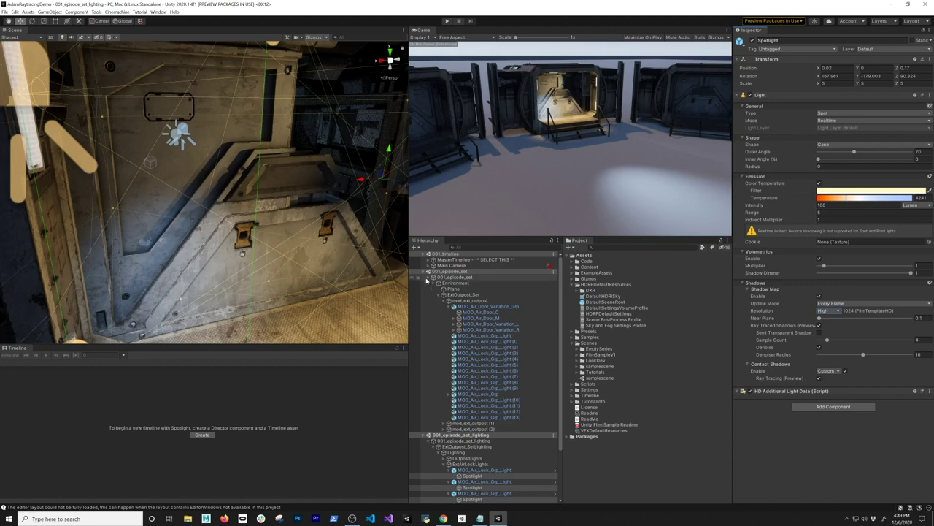
{"action": "scroll", "coordinate": [471, 366], "scroll_direction": "down", "scroll_amount": 3}
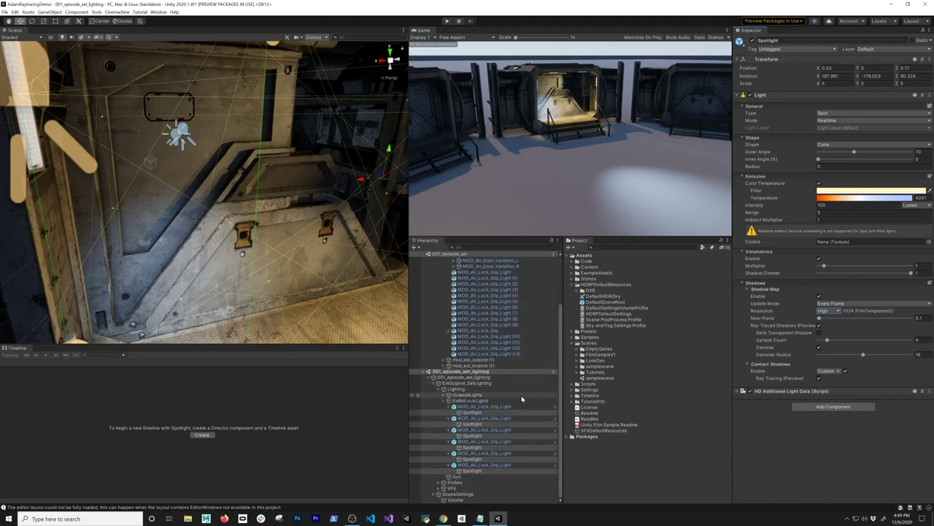
{"action": "left_click", "coordinate": [458, 494]}
{"action": "left_click", "coordinate": [469, 499]}
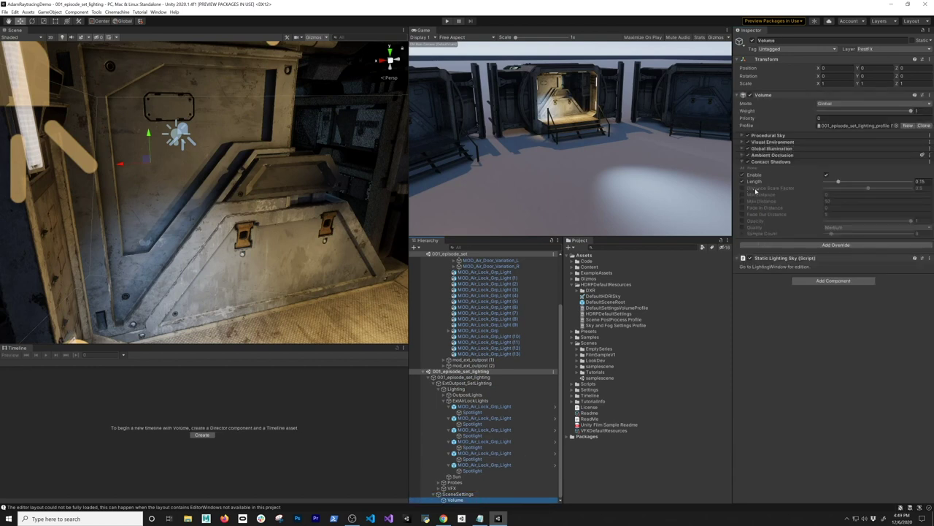
{"action": "mouse_move", "coordinate": [768, 191]}
{"action": "left_click", "coordinate": [743, 187]}
{"action": "mouse_move", "coordinate": [871, 188]}
{"action": "left_mouse_down"}
{"action": "mouse_move", "coordinate": [832, 189]}
{"action": "mouse_move", "coordinate": [868, 188]}
{"action": "left_mouse_up"}
{"action": "left_click", "coordinate": [742, 221]}
{"action": "left_click", "coordinate": [743, 228]}
{"action": "left_click", "coordinate": [832, 231]}
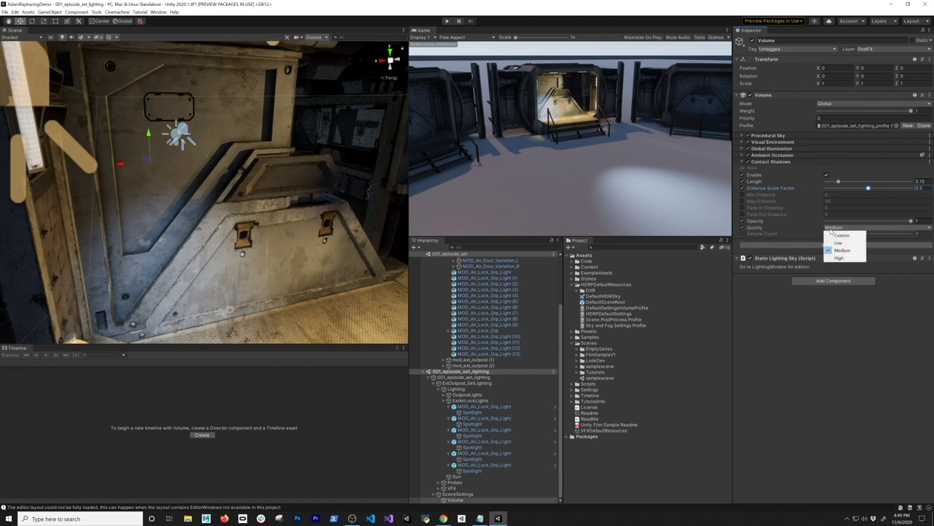
{"action": "left_click", "coordinate": [832, 257]}
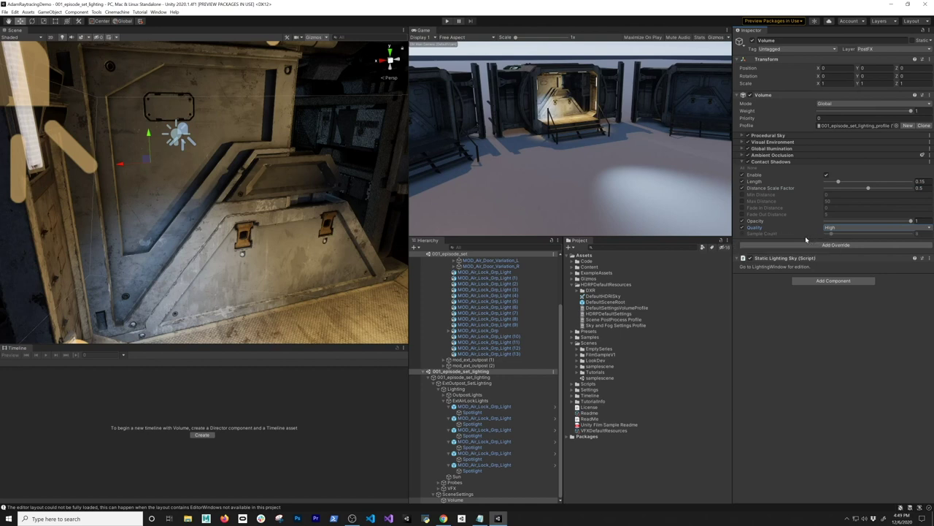
Override the Contact Shadows Min Distance and Max Distance, try Custom quality with Sample Count overridden, and set Quality to Medium
{"action": "left_click", "coordinate": [742, 194]}
{"action": "left_click", "coordinate": [742, 200]}
{"action": "left_click", "coordinate": [829, 227]}
{"action": "left_click", "coordinate": [830, 236]}
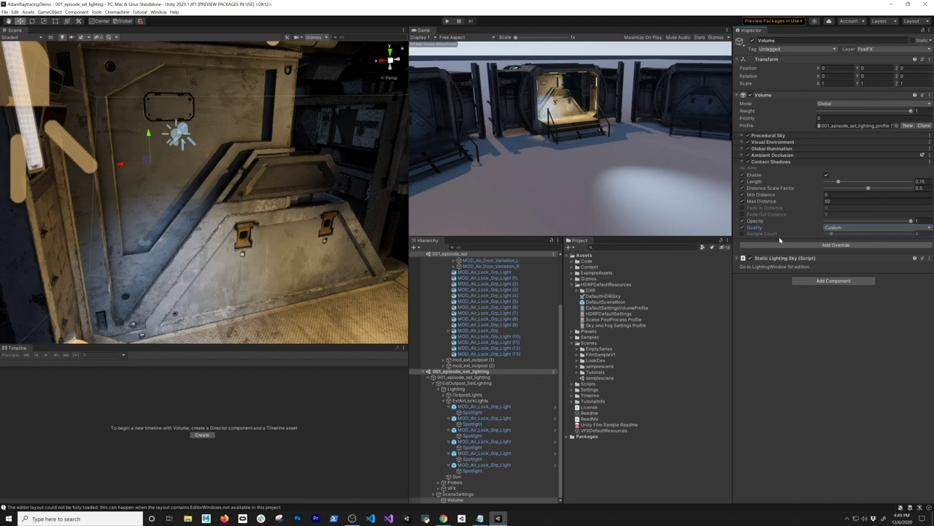
{"action": "left_click", "coordinate": [742, 233]}
{"action": "left_click", "coordinate": [847, 229]}
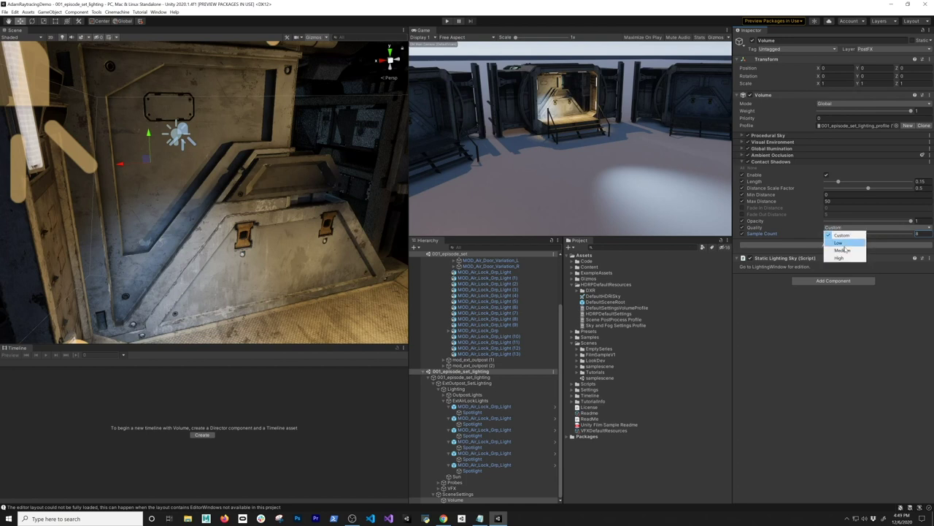
{"action": "left_click", "coordinate": [843, 250]}
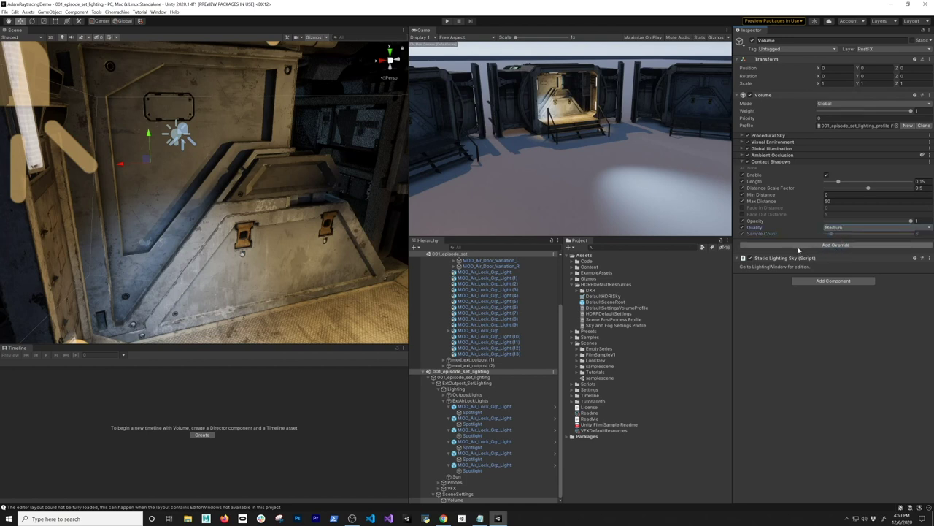
Add a Recursive Rendering override to the Volume, enable it, and override its Ray Length
{"action": "left_click", "coordinate": [819, 244]}
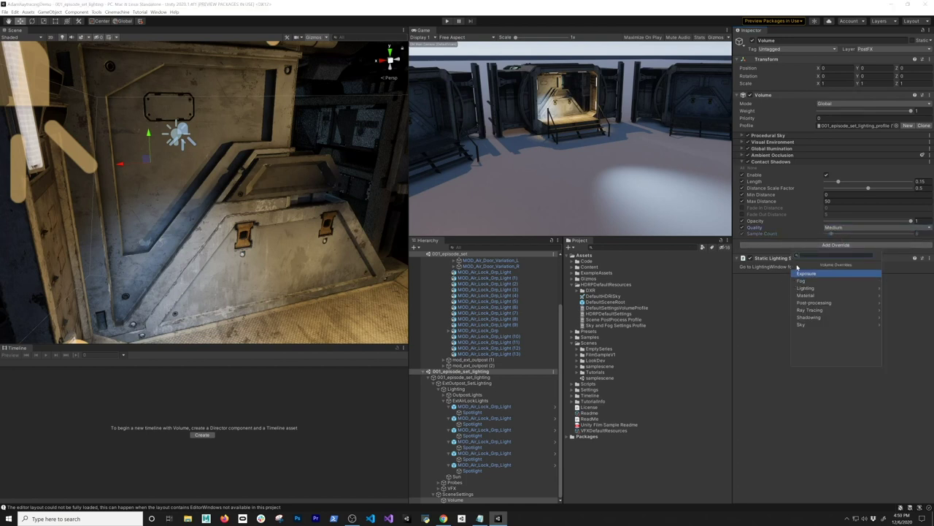
{"action": "type", "text": "recursive"}
{"action": "key", "text": "Return"}
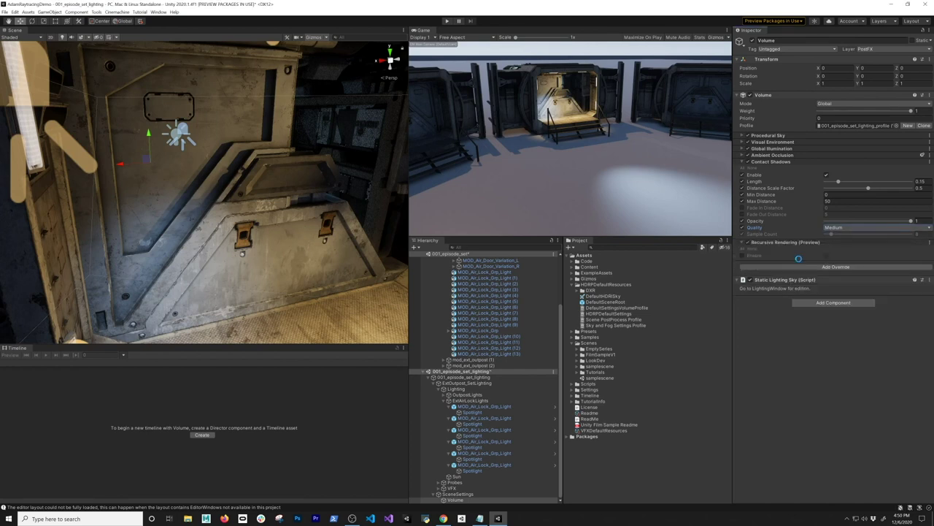
{"action": "left_click", "coordinate": [742, 254]}
{"action": "left_click", "coordinate": [827, 256]}
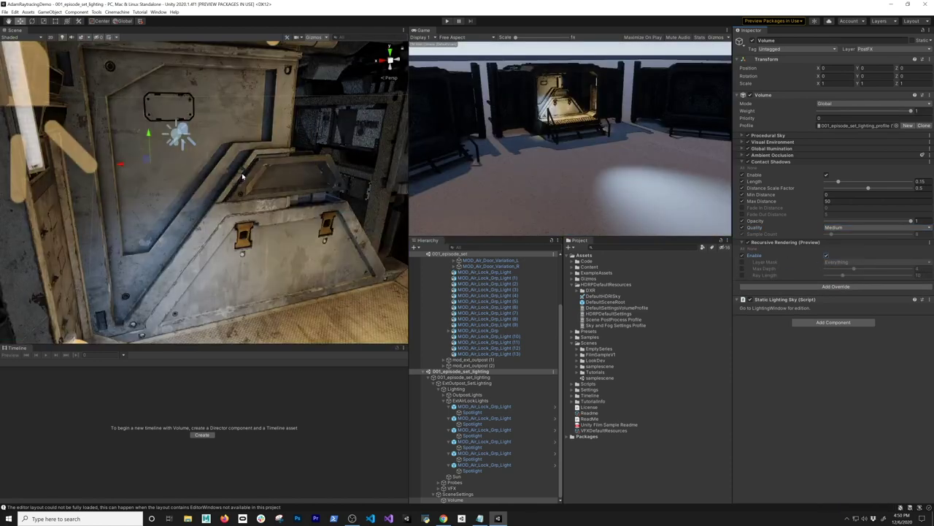
{"action": "left_click", "coordinate": [741, 275]}
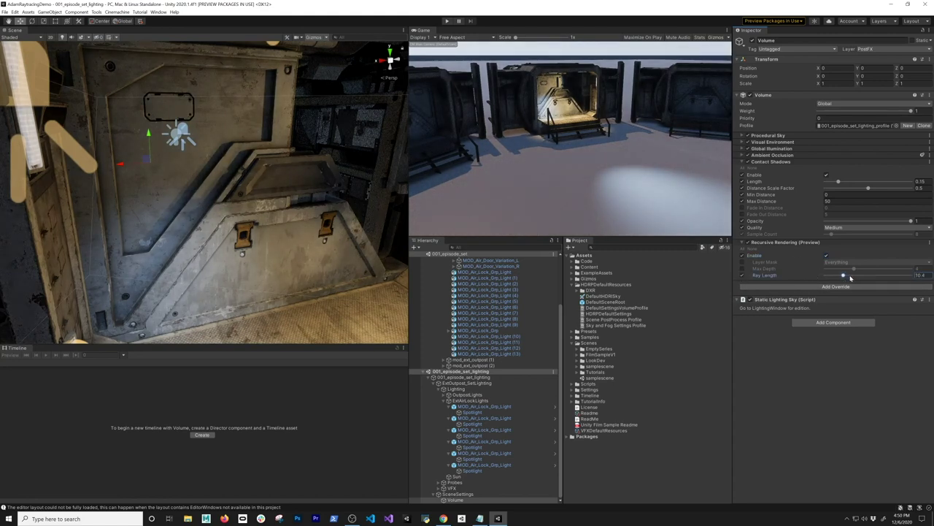
Add a 3D Sphere object to the outpost scene
{"action": "key", "text": "f"}
{"action": "scroll", "coordinate": [290, 235], "scroll_direction": "down", "scroll_amount": 5}
{"action": "left_click_drag", "start_coordinate": [291, 235], "coordinate": [128, 118], "text": "alt"}
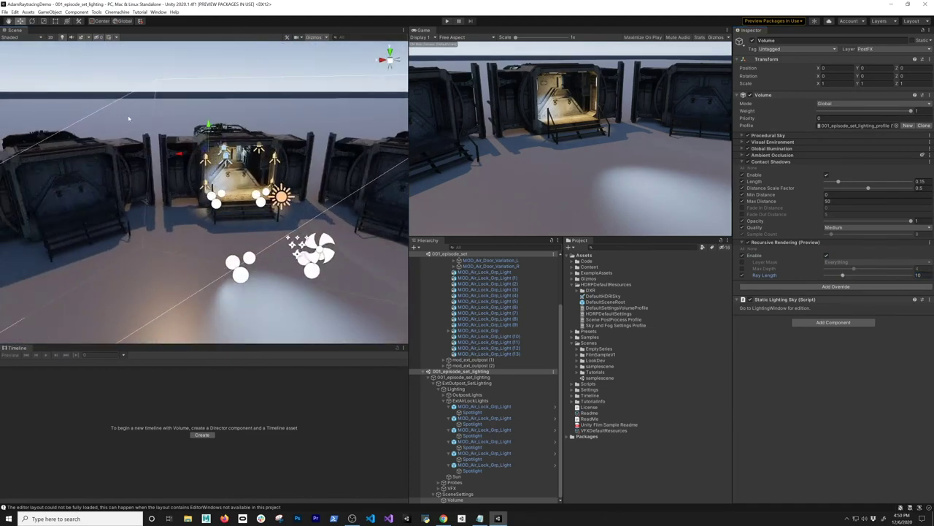
{"action": "left_click", "coordinate": [50, 12]}
{"action": "mouse_move", "coordinate": [57, 35]}
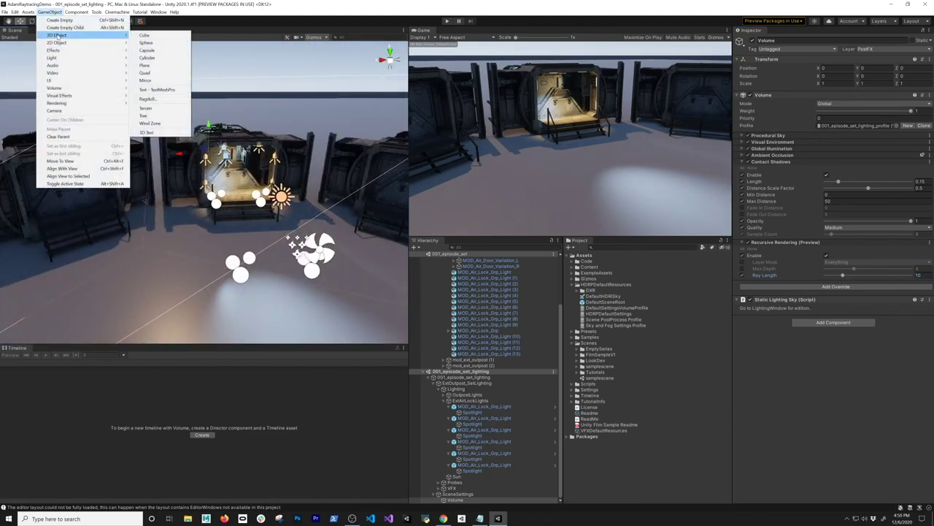
{"action": "left_click", "coordinate": [146, 43]}
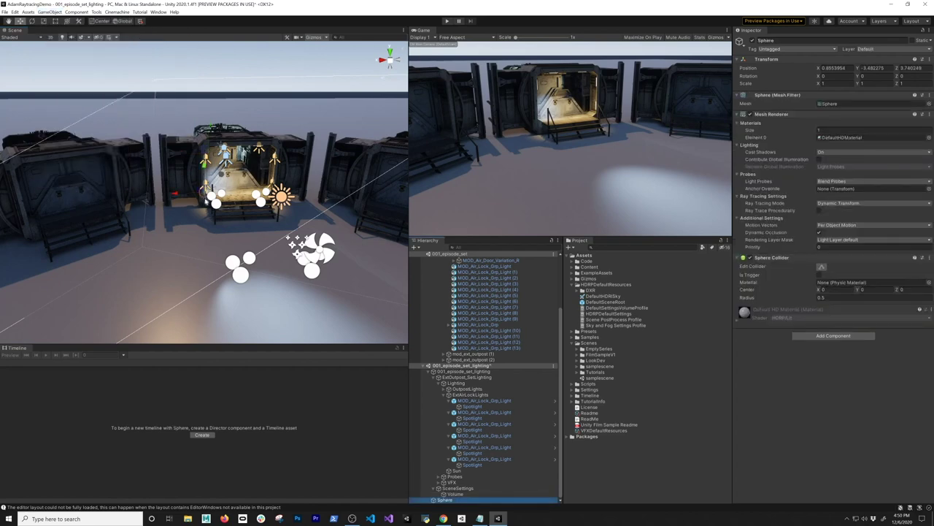
Move the sphere in front of the lit airlock stairs, to about Y 1.57 and Z 20.74
{"action": "key", "text": "f"}
{"action": "scroll", "coordinate": [179, 219], "scroll_direction": "down", "scroll_amount": 10}
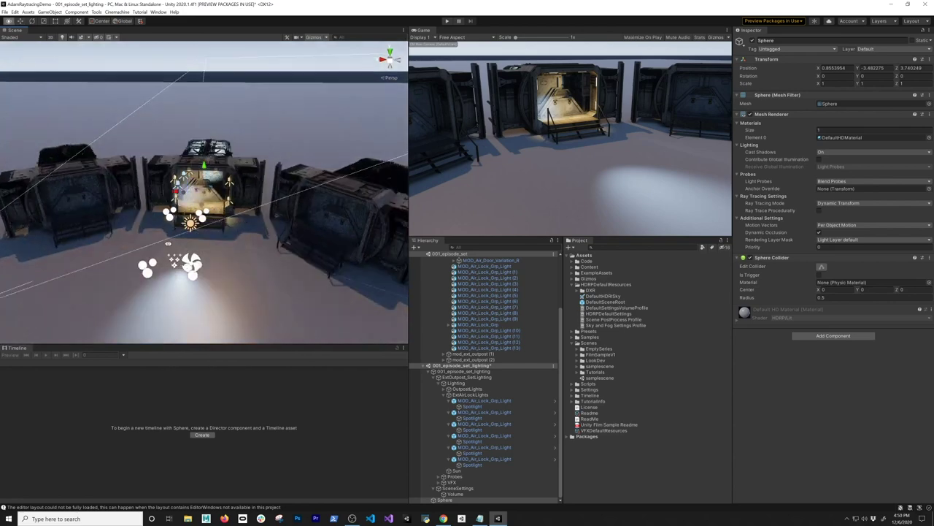
{"action": "left_click_drag", "start_coordinate": [168, 243], "coordinate": [79, 237], "text": "alt"}
{"action": "key", "text": "f"}
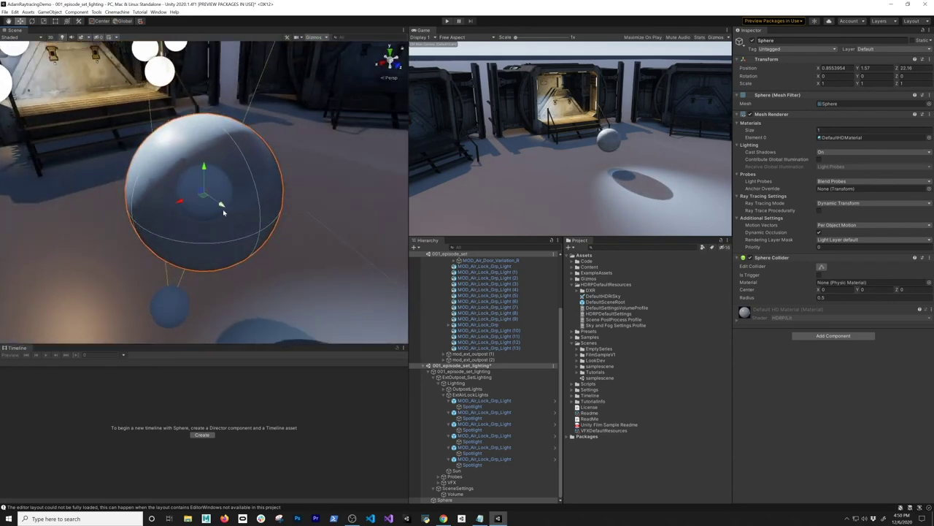
{"action": "left_click_drag", "start_coordinate": [219, 208], "coordinate": [146, 153]}
{"action": "scroll", "coordinate": [174, 181], "scroll_direction": "down", "scroll_amount": 3}
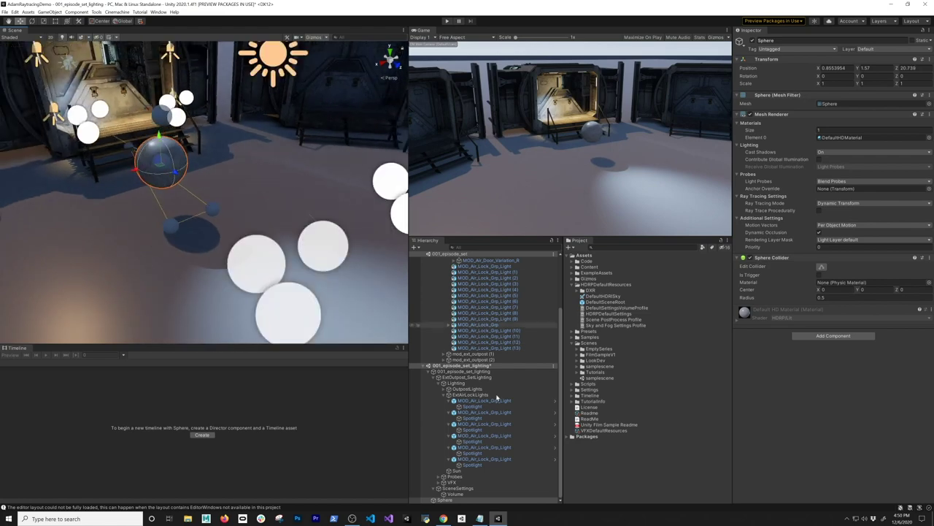
Create a new material in the Assets folder and name it DefaultSphere
{"action": "left_click", "coordinate": [593, 258]}
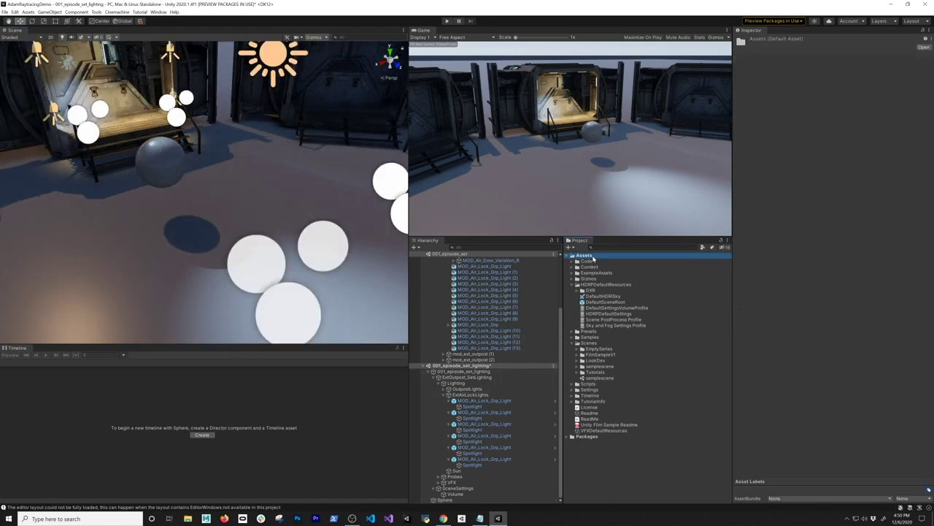
{"action": "right_click", "coordinate": [593, 259]}
{"action": "mouse_move", "coordinate": [656, 263]}
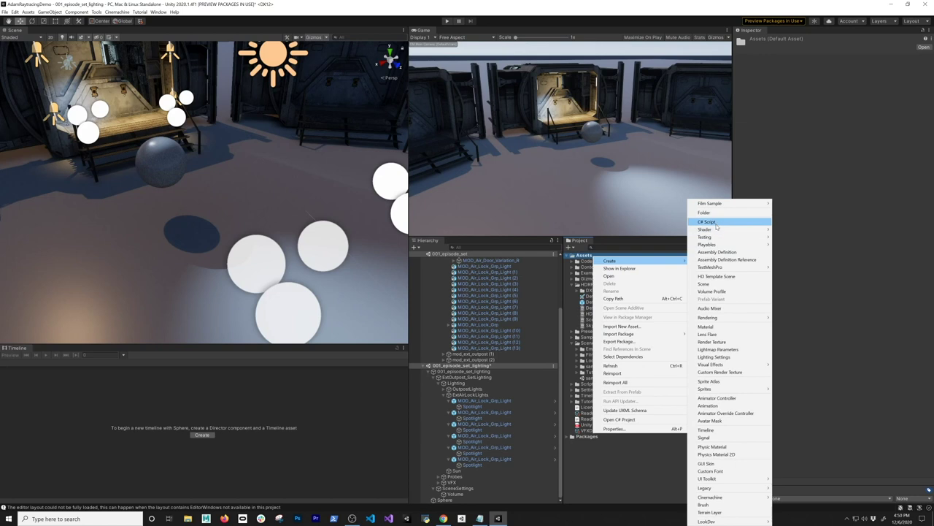
{"action": "left_click", "coordinate": [705, 326]}
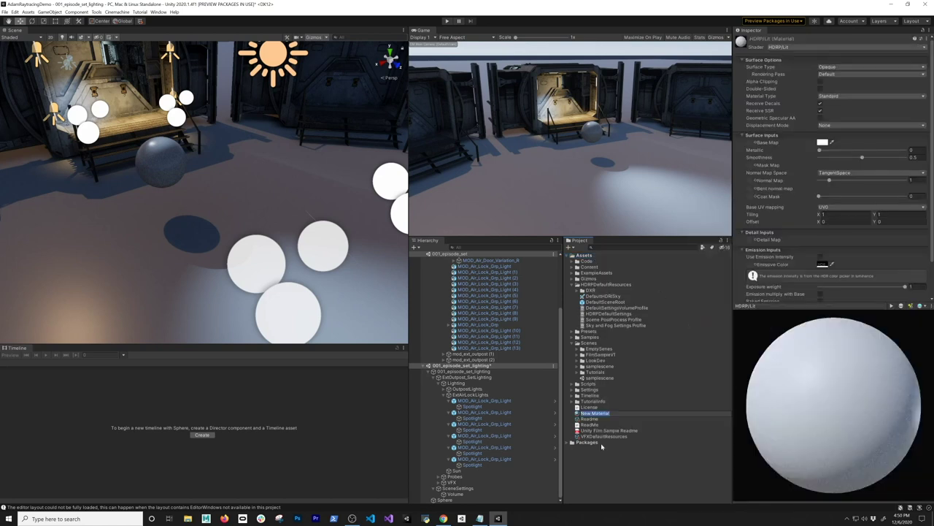
{"action": "type", "text": "R"}
{"action": "type", "text": "efaultSphere"}
{"action": "key", "text": "Return"}
Duplicate the DefaultSphere material, then set the copy's Rendering Pass to Raytracing and its Metallic value to 1
{"action": "key", "text": "ctrl+d"}
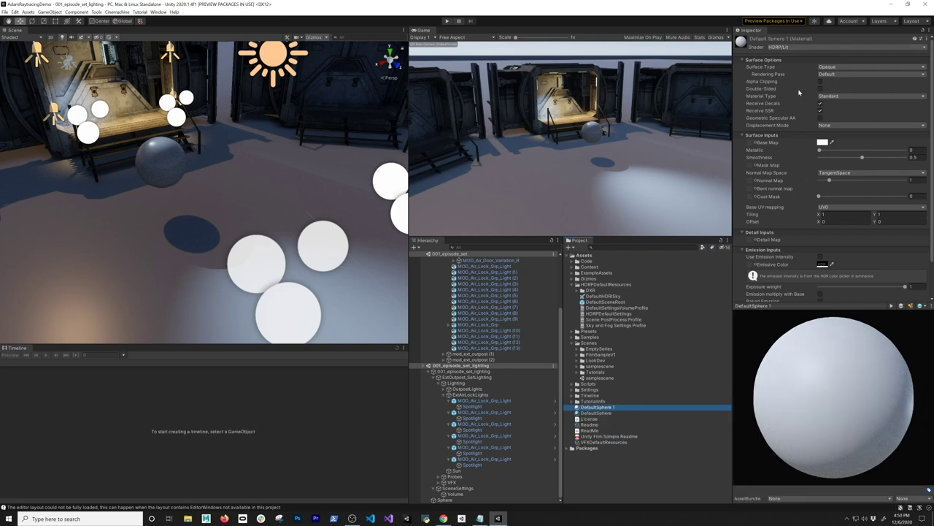
{"action": "left_click", "coordinate": [836, 74]}
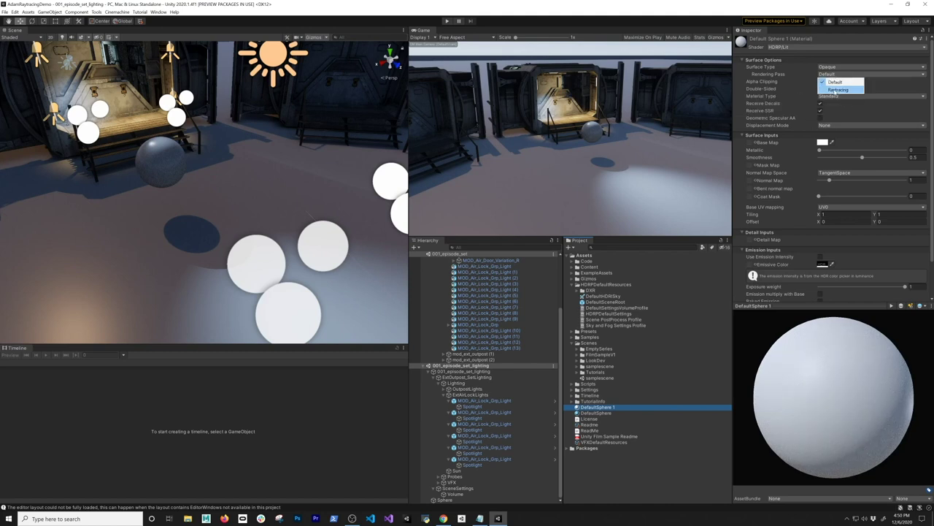
{"action": "left_click", "coordinate": [838, 89]}
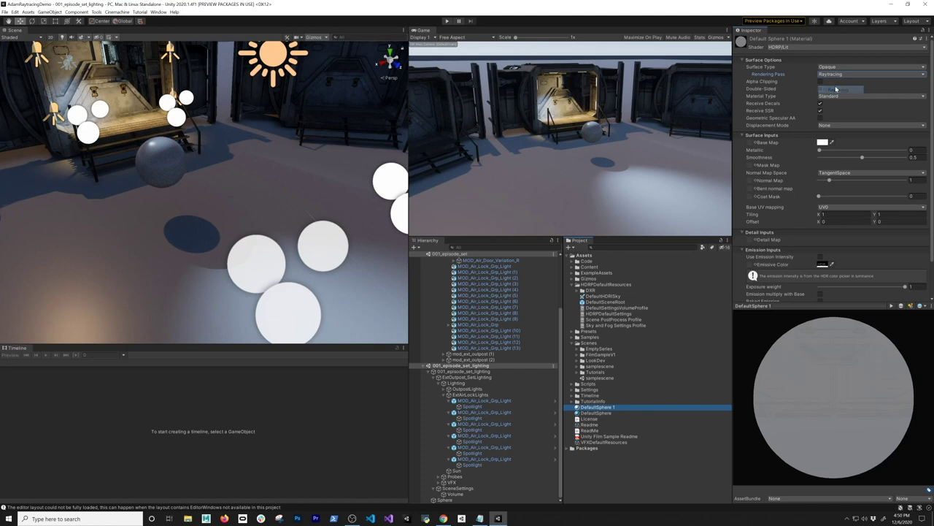
{"action": "left_click_drag", "start_coordinate": [821, 149], "coordinate": [906, 150]}
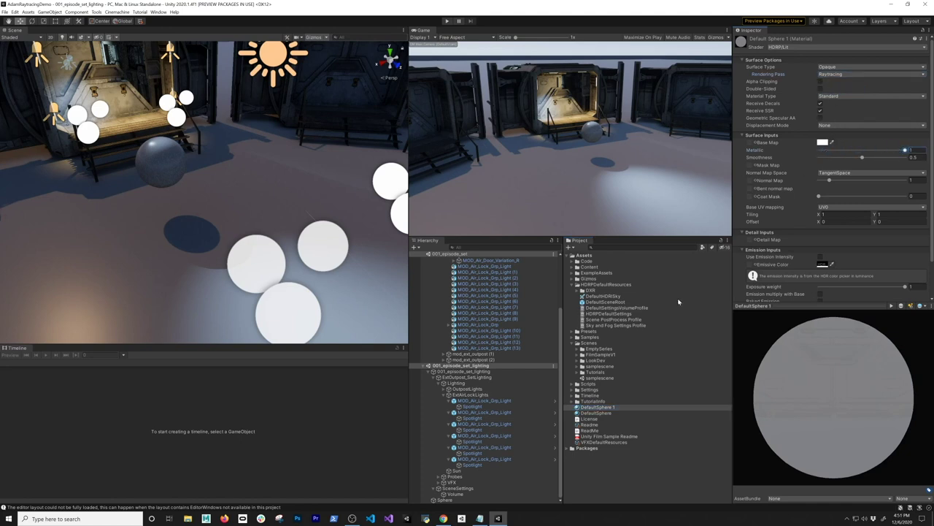
Delete the original DefaultSphere material that still uses the Default rendering pass
{"action": "left_click", "coordinate": [611, 408]}
{"action": "left_click", "coordinate": [608, 413]}
{"action": "key", "text": "Delete"}
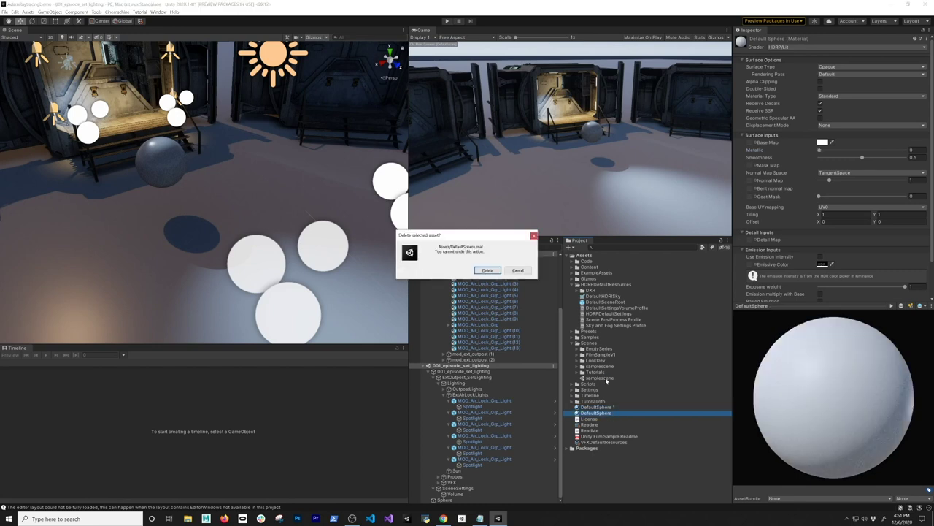
{"action": "left_click", "coordinate": [488, 271]}
Rename the remaining raytracing material DefaultSphere and apply it to the sphere in the scene
{"action": "left_click", "coordinate": [642, 407]}
{"action": "key", "text": "End"}
{"action": "key", "text": "BackSpace"}
{"action": "key", "text": "BackSpace"}
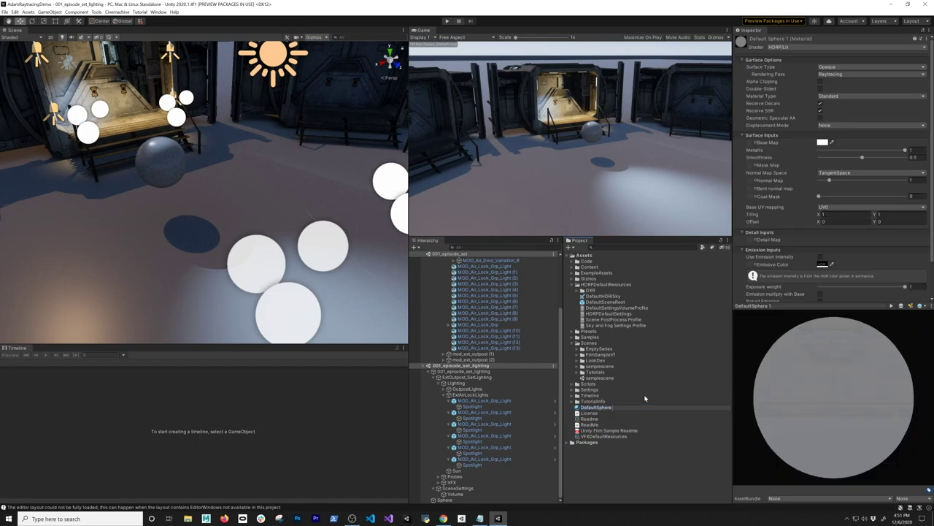
{"action": "key", "text": "Return"}
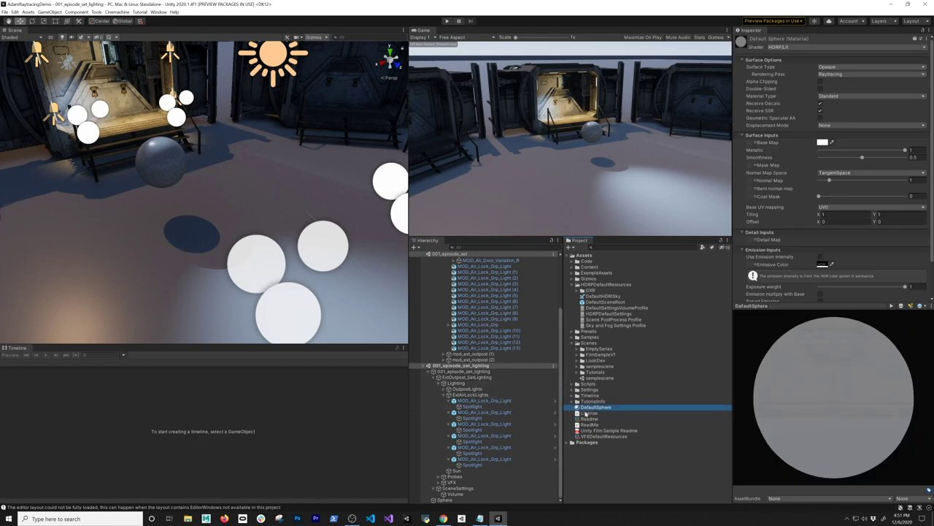
{"action": "left_click_drag", "start_coordinate": [591, 408], "coordinate": [164, 169]}
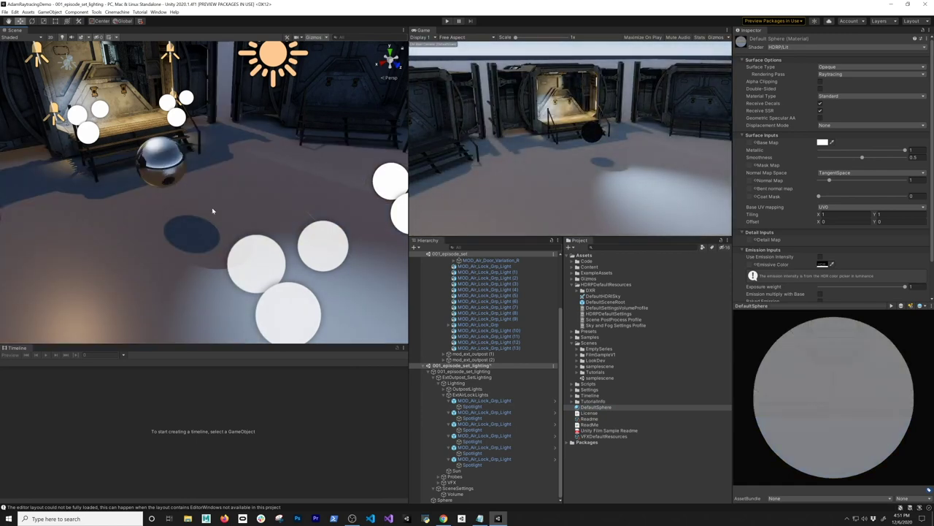
Duplicate the DefaultSphere material and name the copy DefaultGround
{"action": "left_click", "coordinate": [596, 407]}
{"action": "key", "text": "ctrl+d"}
{"action": "key", "text": "F2"}
{"action": "type", "text": "Def"}
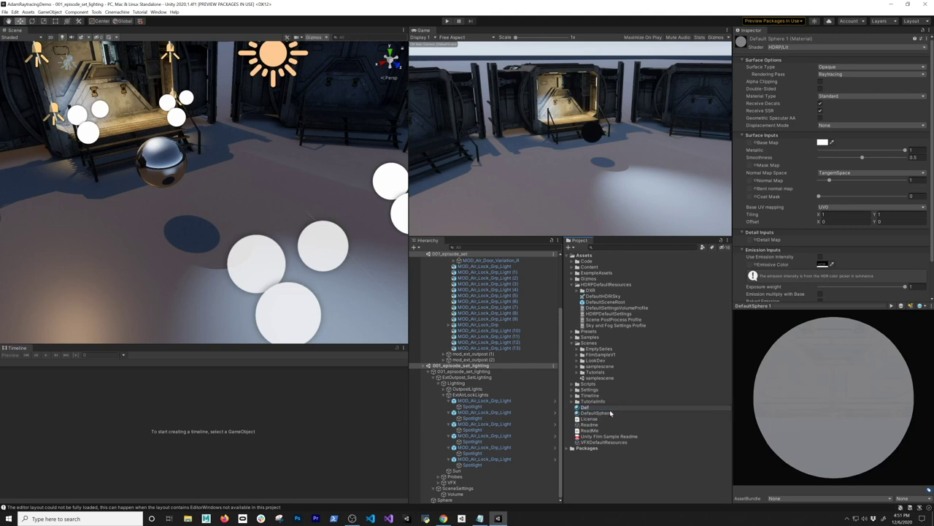
{"action": "type", "text": "aultGround"}
{"action": "key", "text": "Return"}
{"action": "key", "text": "ctrl+d"}
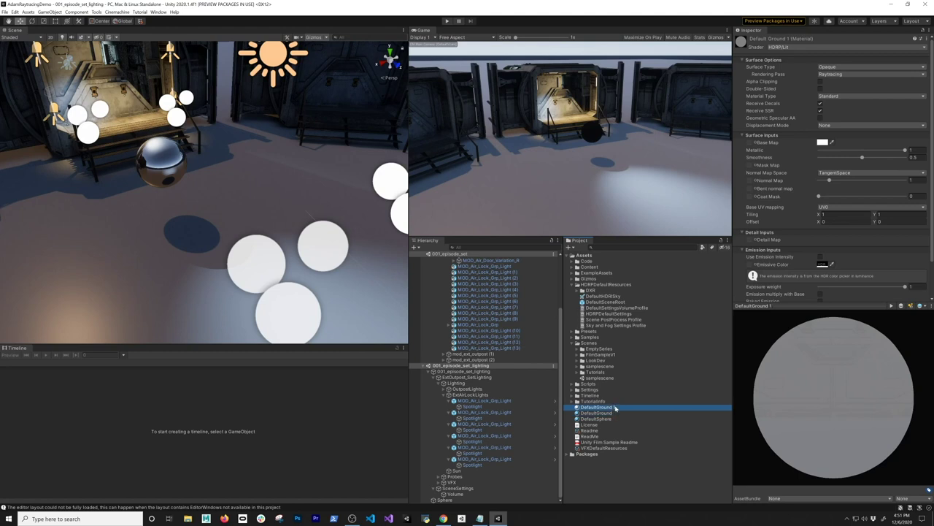
{"action": "key", "text": "Delete"}
{"action": "left_click", "coordinate": [488, 270]}
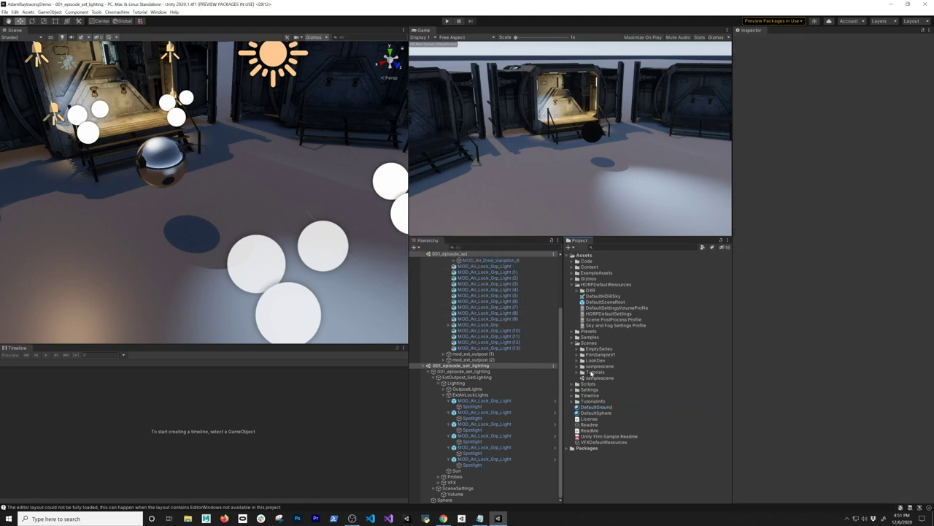
Apply the DefaultGround material to the outpost floor
{"action": "left_click", "coordinate": [606, 403]}
{"action": "left_click", "coordinate": [605, 407]}
{"action": "left_click_drag", "start_coordinate": [605, 407], "coordinate": [321, 228]}
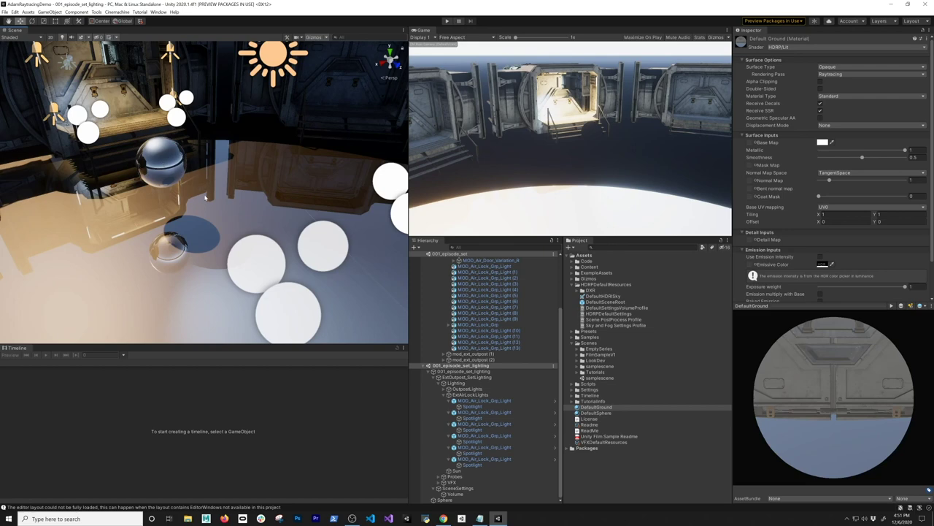
Duplicate the sphere, place the copy beside it at about Z 21.58 and scale it uniformly to about 0.73
{"action": "scroll", "coordinate": [206, 197], "scroll_direction": "up", "scroll_amount": 3}
{"action": "left_click_drag", "start_coordinate": [203, 198], "coordinate": [227, 81], "text": "alt"}
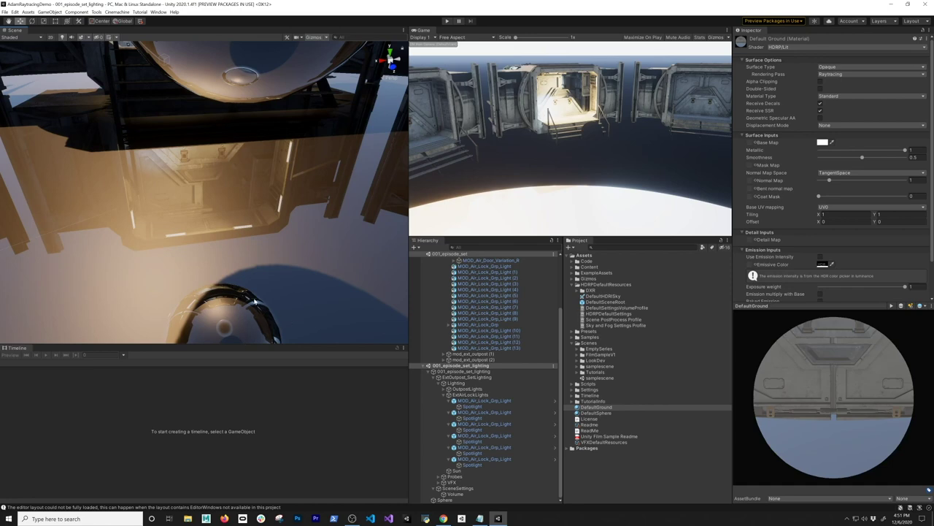
{"action": "left_click_drag", "start_coordinate": [248, 285], "coordinate": [290, 208], "text": "alt"}
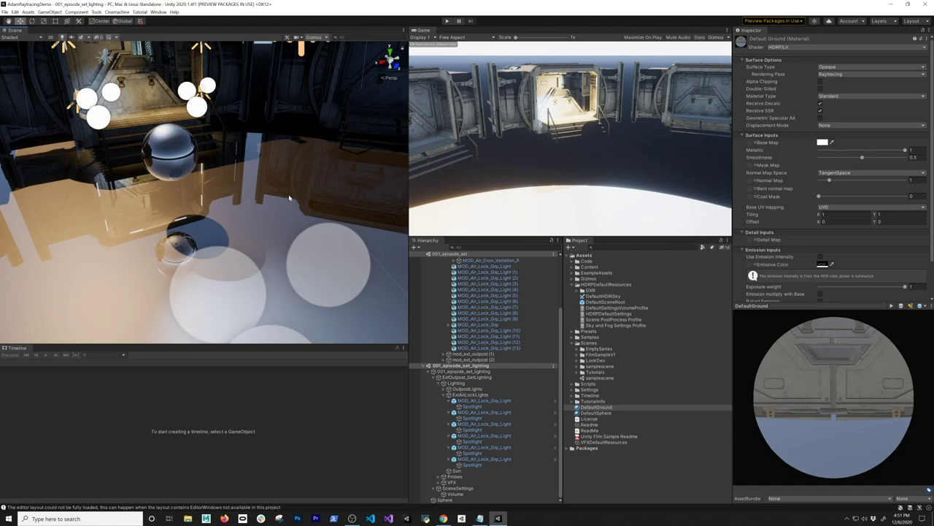
{"action": "left_click_drag", "start_coordinate": [280, 192], "coordinate": [223, 136], "text": "alt"}
{"action": "left_click", "coordinate": [193, 162]}
{"action": "key", "text": "ctrl+d"}
{"action": "key", "text": "e"}
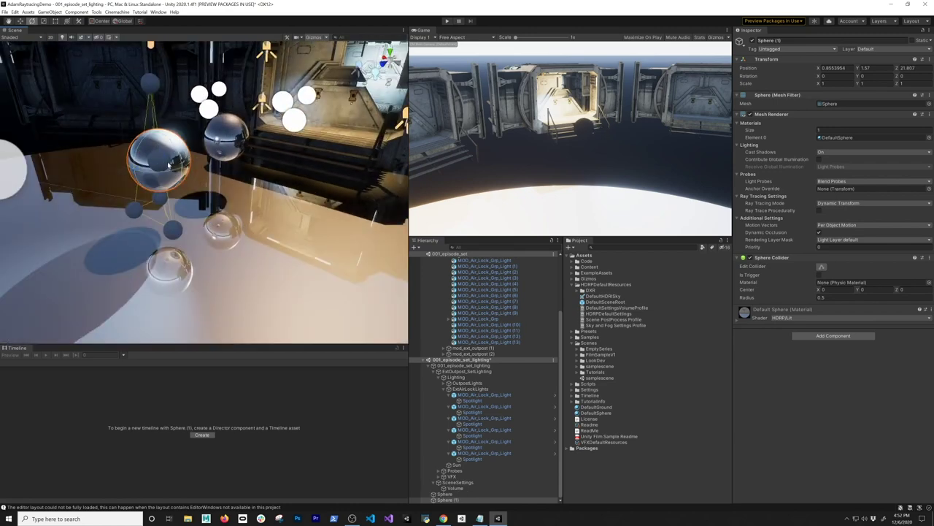
{"action": "key", "text": "r"}
{"action": "left_click_drag", "start_coordinate": [166, 165], "coordinate": [219, 307]}
Select both spheres and move them together along the X axis to about X 1.26
{"action": "scroll", "coordinate": [197, 250], "scroll_direction": "up", "scroll_amount": 3}
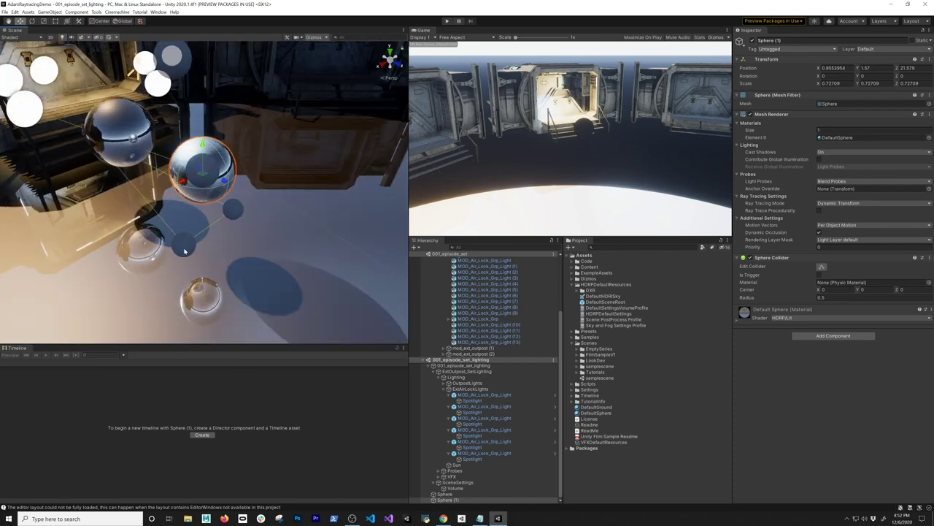
{"action": "left_click_drag", "start_coordinate": [208, 180], "coordinate": [235, 161], "text": "alt"}
{"action": "left_click", "coordinate": [200, 135], "text": "shift"}
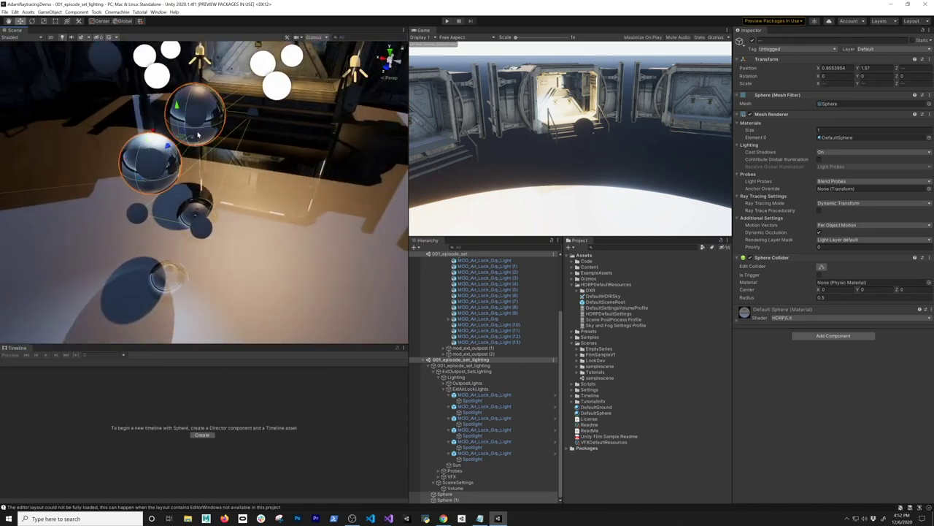
{"action": "left_click_drag", "start_coordinate": [161, 130], "coordinate": [166, 258]}
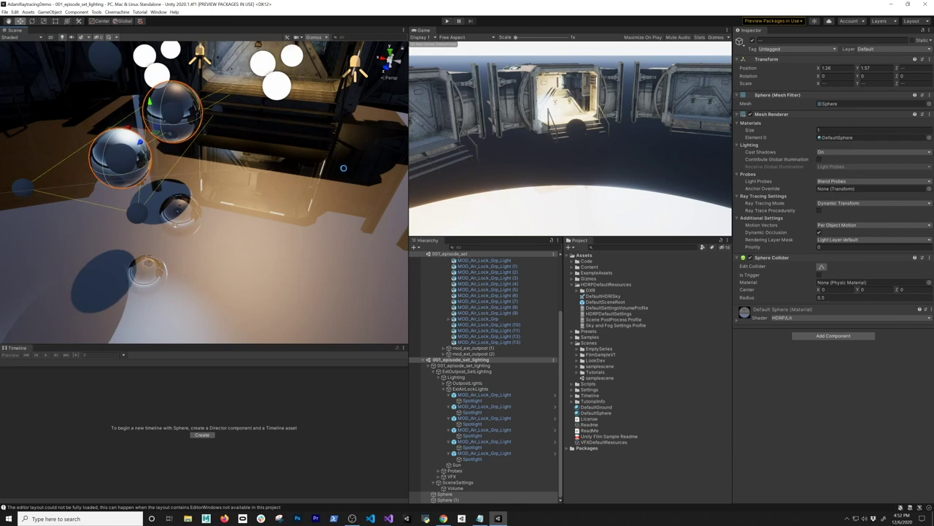
Collapse the 001_episode_set scene in the Hierarchy
{"action": "scroll", "coordinate": [321, 160], "scroll_direction": "down", "scroll_amount": 8}
{"action": "scroll", "coordinate": [279, 189], "scroll_direction": "down", "scroll_amount": 2}
{"action": "scroll", "coordinate": [279, 188], "scroll_direction": "up", "scroll_amount": 10}
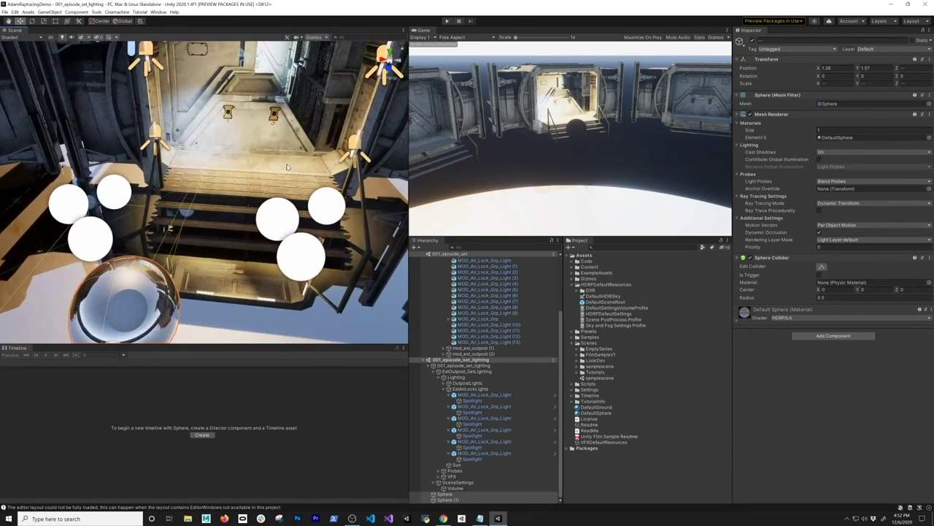
{"action": "scroll", "coordinate": [441, 287], "scroll_direction": "up", "scroll_amount": 3}
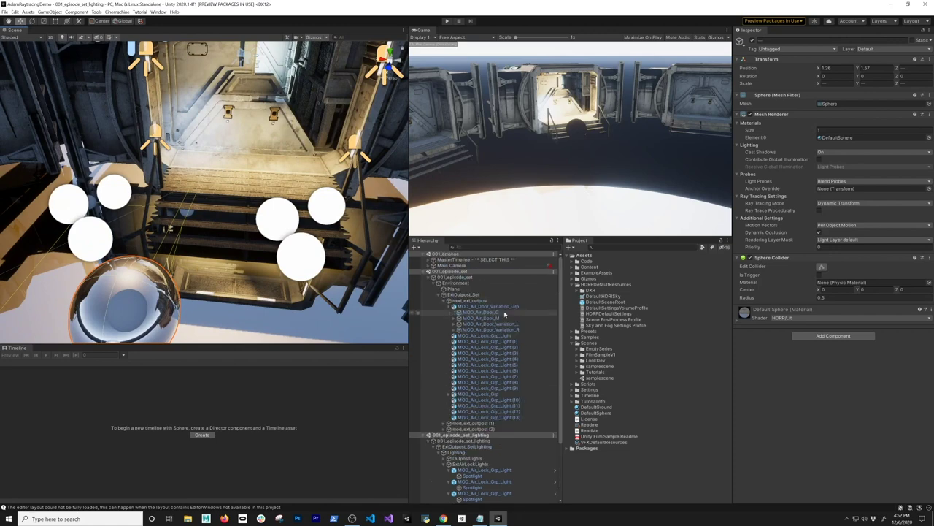
{"action": "left_click", "coordinate": [429, 271]}
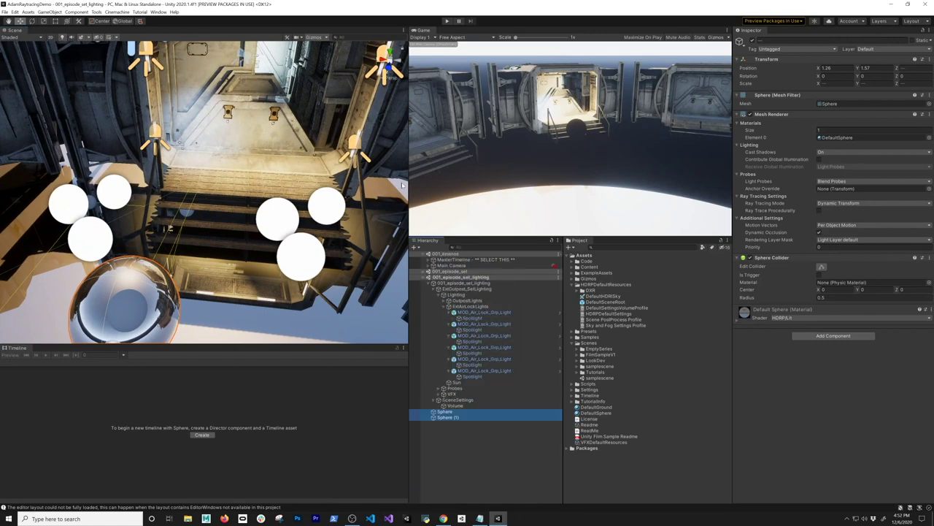
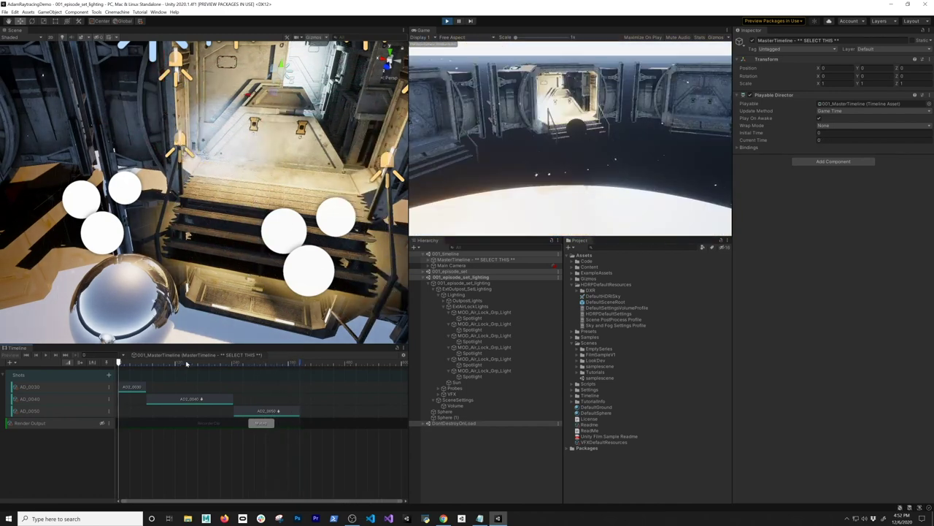
Scrub the master timeline to frame 22 in shot AD_0030 and enlarge the Game view vertically
{"action": "left_click", "coordinate": [183, 362]}
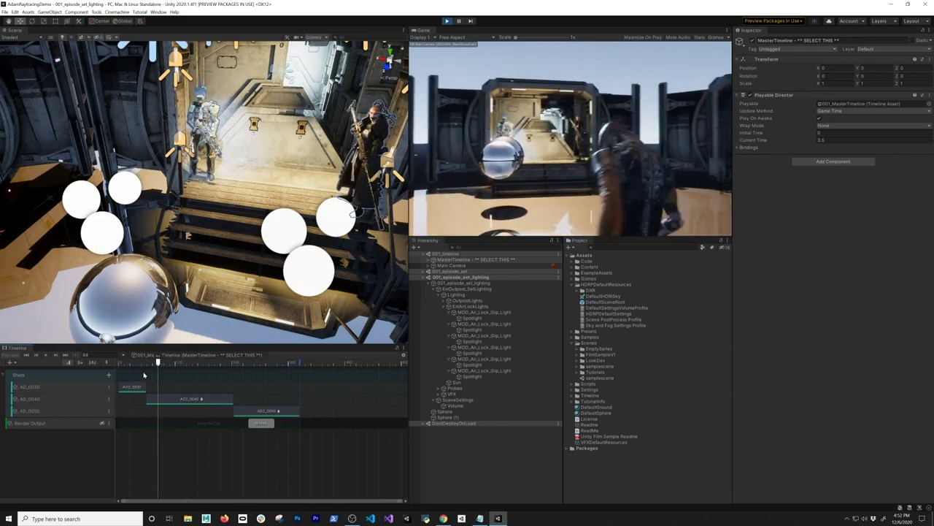
{"action": "left_click", "coordinate": [126, 363]}
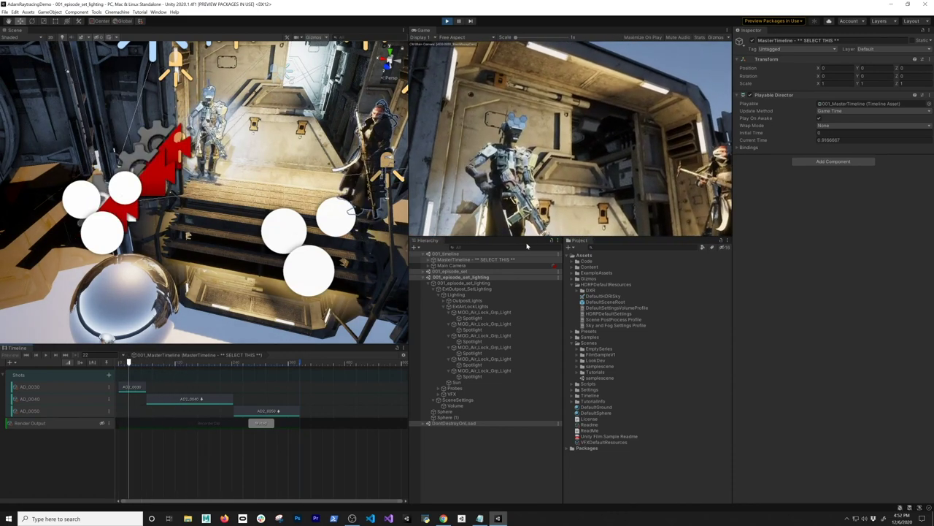
{"action": "left_click_drag", "start_coordinate": [533, 238], "coordinate": [527, 364]}
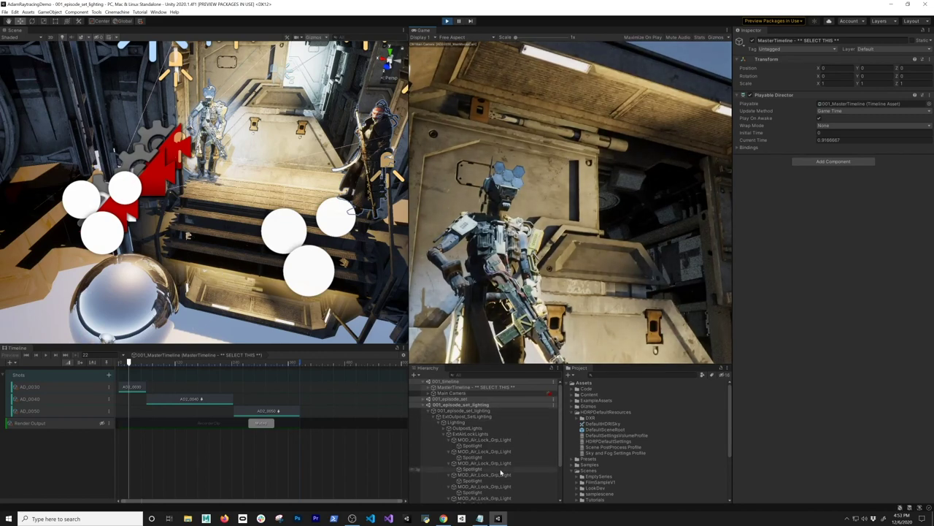
Turn off the Contact Shadows override on the Volume under SceneSettings to compare the shadows on the robot
{"action": "scroll", "coordinate": [541, 419], "scroll_direction": "down", "scroll_amount": 5}
{"action": "left_click", "coordinate": [458, 476]}
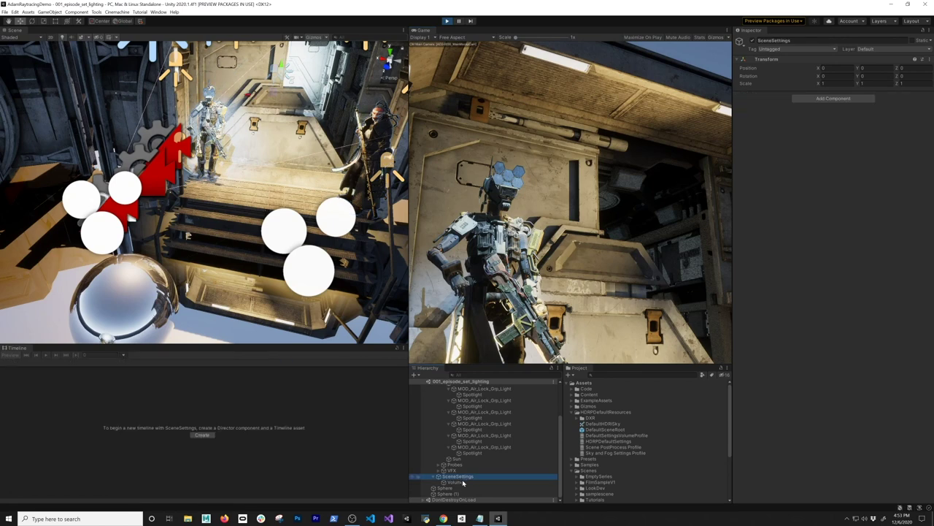
{"action": "left_click", "coordinate": [456, 482]}
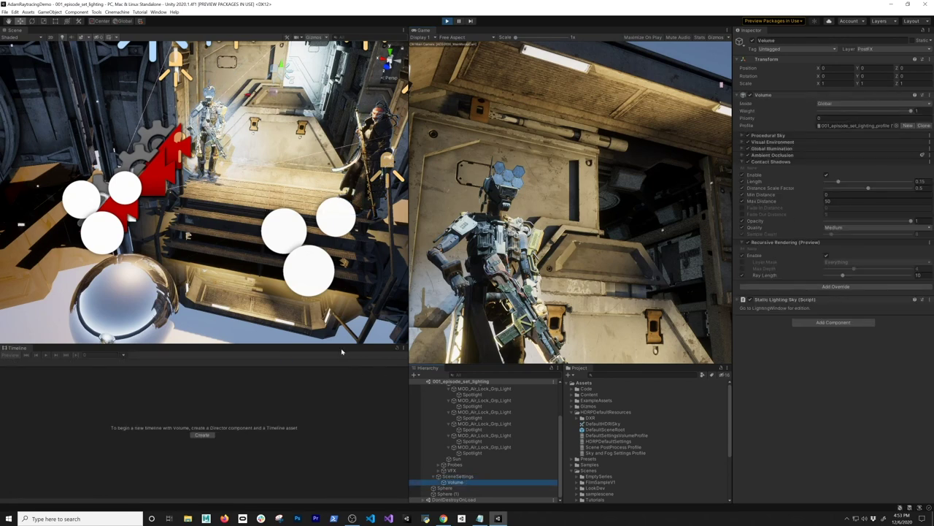
{"action": "scroll", "coordinate": [499, 399], "scroll_direction": "up", "scroll_amount": 5}
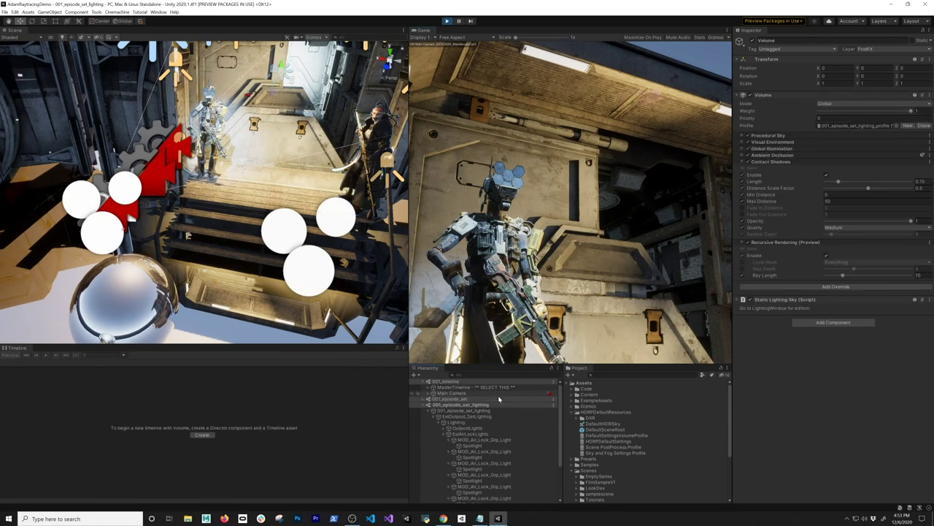
{"action": "left_click", "coordinate": [476, 387]}
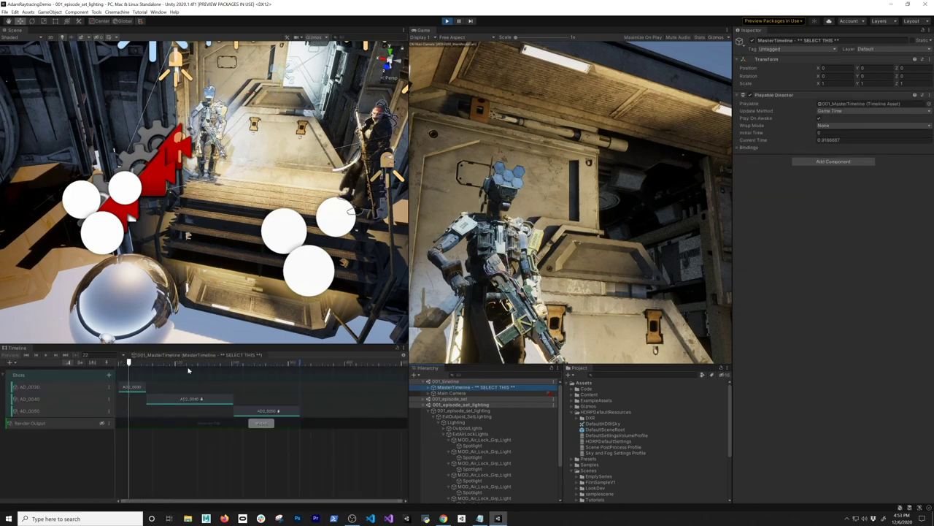
{"action": "scroll", "coordinate": [488, 454], "scroll_direction": "down", "scroll_amount": 5}
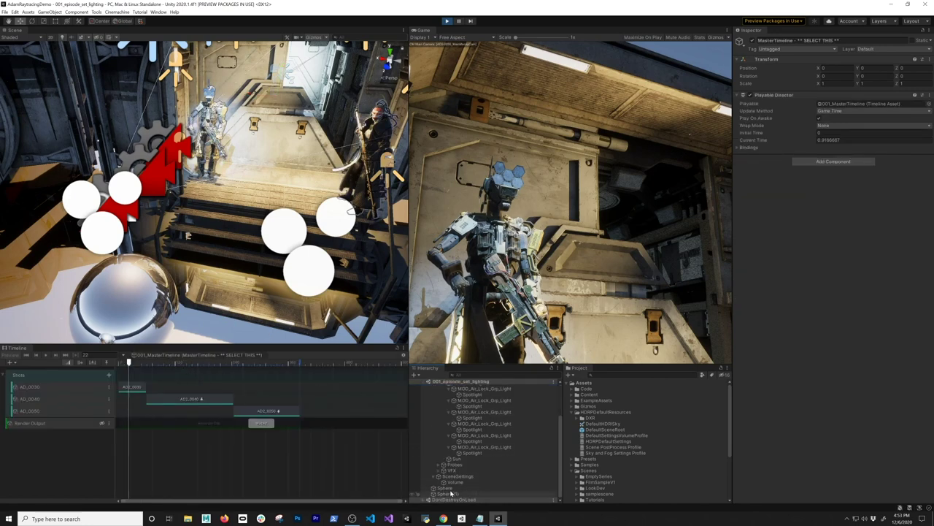
{"action": "left_click", "coordinate": [458, 483]}
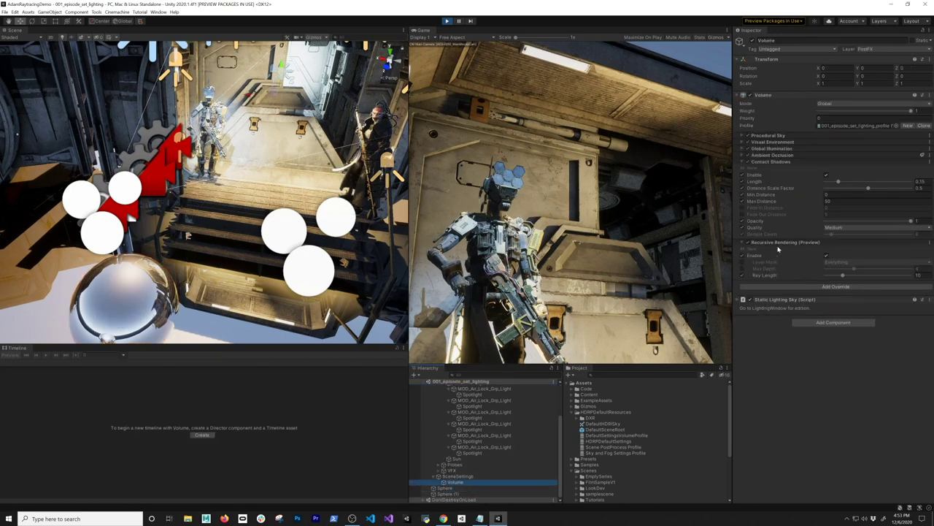
{"action": "left_click", "coordinate": [748, 164]}
{"action": "left_click", "coordinate": [746, 162]}
{"action": "right_click_drag", "start_coordinate": [350, 108], "coordinate": [365, 27]}
{"action": "right_click_drag", "start_coordinate": [299, 211], "coordinate": [330, 193]}
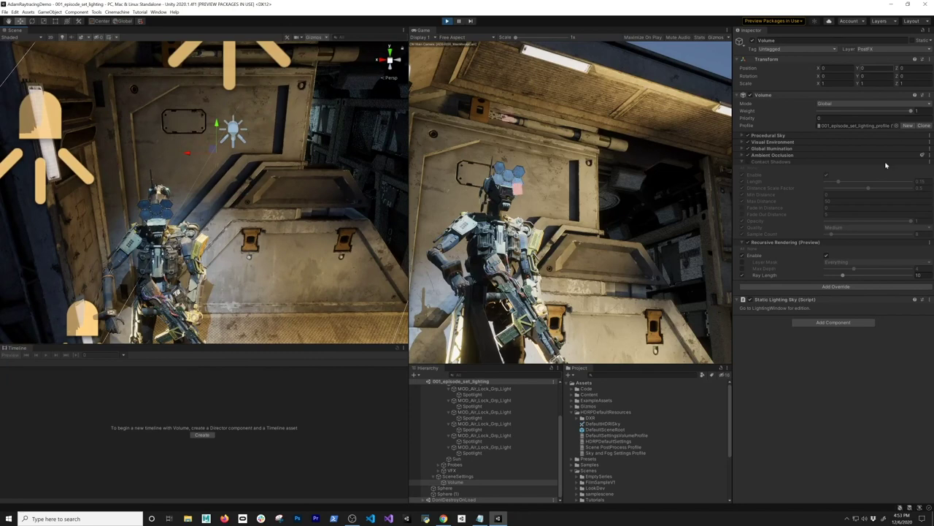
Turn the Volume's Contact Shadows override back on and toggle ray-traced contact shadows on the six airlock Spotlights to compare the robot's shadows
{"action": "left_click", "coordinate": [747, 161]}
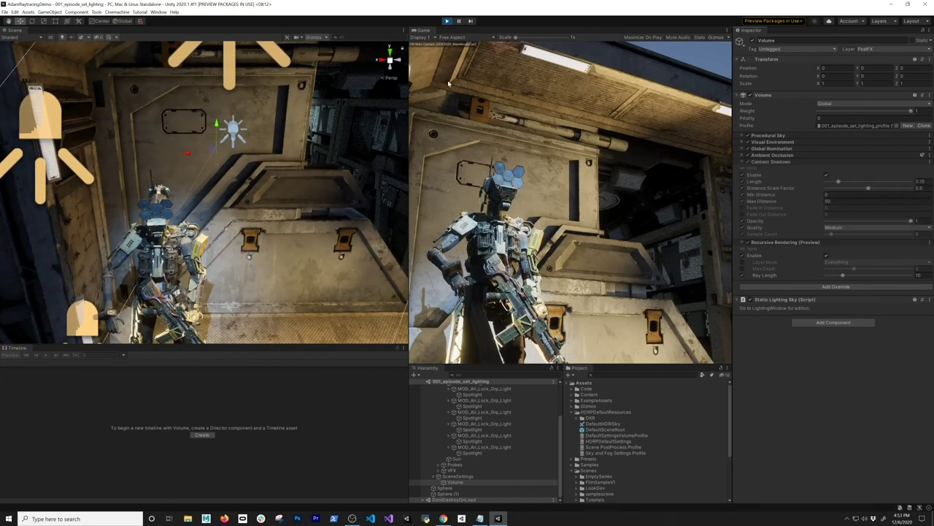
{"action": "left_click", "coordinate": [472, 452]}
{"action": "left_click", "coordinate": [475, 441], "text": "ctrl"}
{"action": "left_click", "coordinate": [478, 429], "text": "ctrl"}
{"action": "left_click", "coordinate": [472, 418], "text": "ctrl"}
{"action": "left_click", "coordinate": [472, 406], "text": "ctrl"}
{"action": "left_click", "coordinate": [472, 394], "text": "ctrl"}
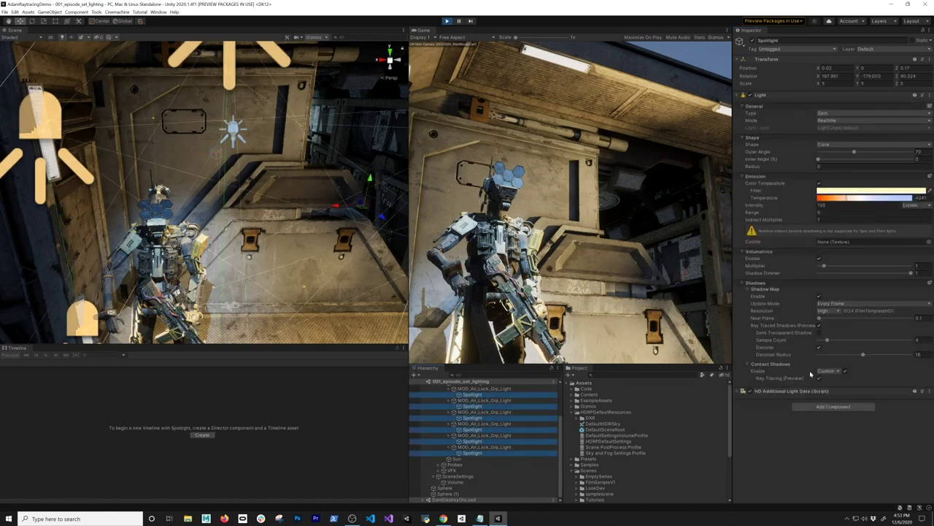
{"action": "left_click", "coordinate": [818, 379]}
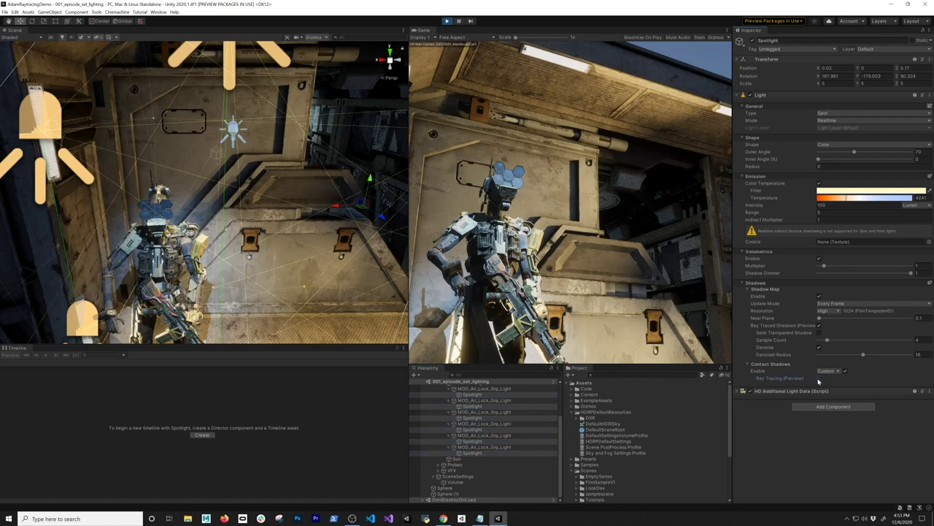
{"action": "key", "text": "f"}
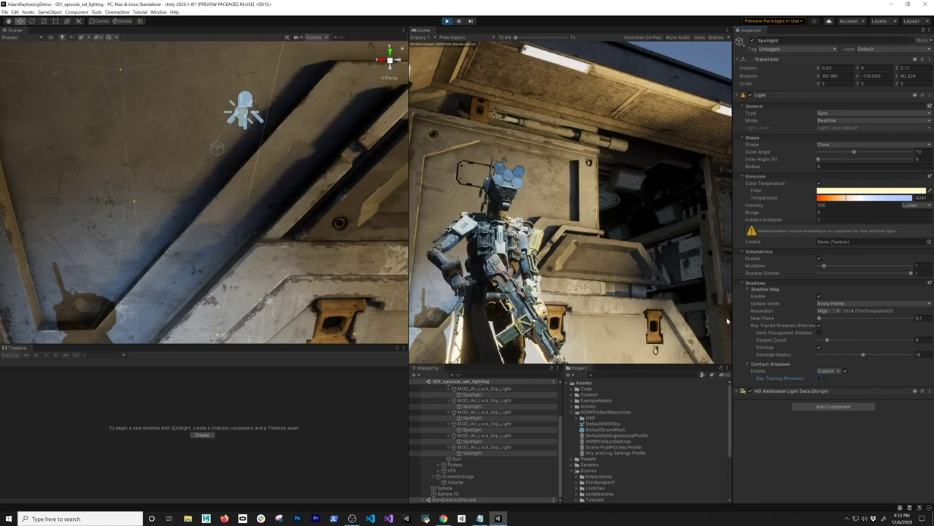
{"action": "scroll", "coordinate": [270, 188], "scroll_direction": "down", "scroll_amount": 5}
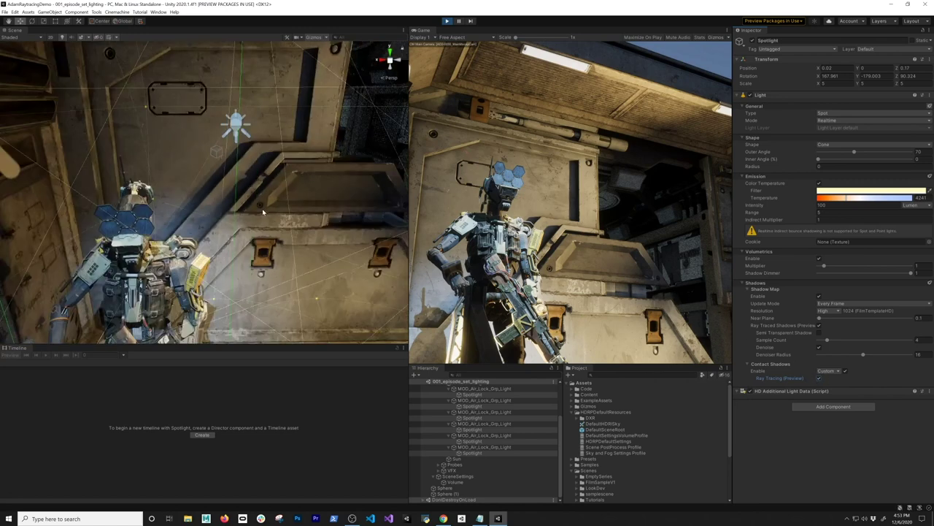
{"action": "scroll", "coordinate": [262, 188], "scroll_direction": "up", "scroll_amount": 3}
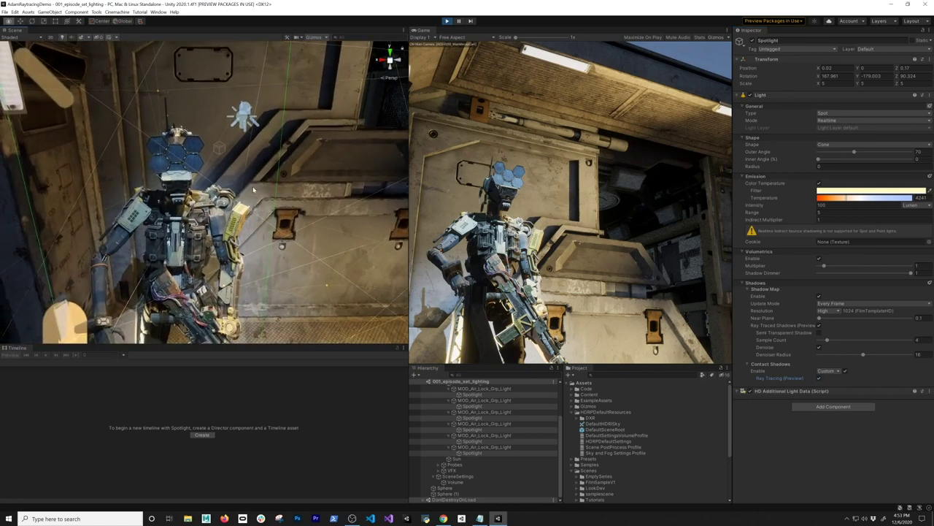
{"action": "scroll", "coordinate": [241, 188], "scroll_direction": "up", "scroll_amount": 4}
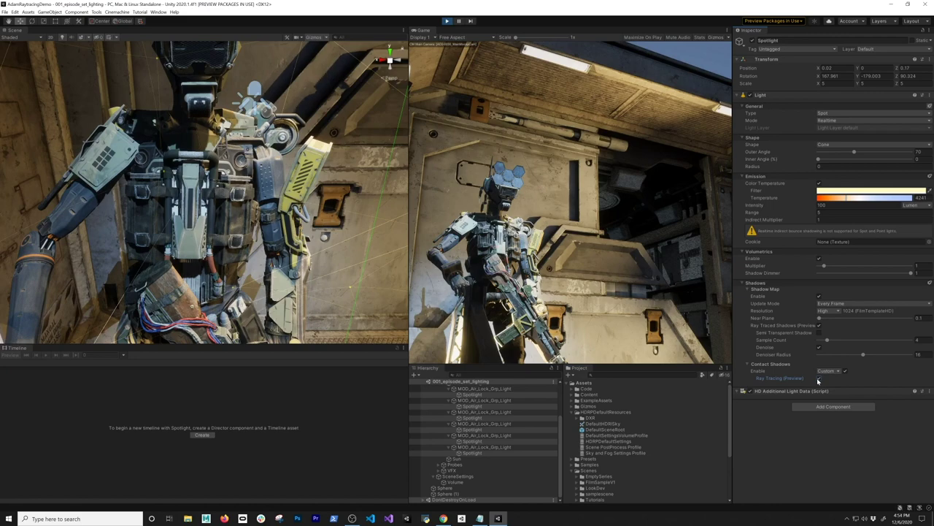
Scrub the master timeline to frame 214 in shot AD_0040 and bring the spheres and the walking character into the Scene view
{"action": "key", "text": "f"}
{"action": "right_click_drag", "start_coordinate": [205, 146], "coordinate": [219, 95]}
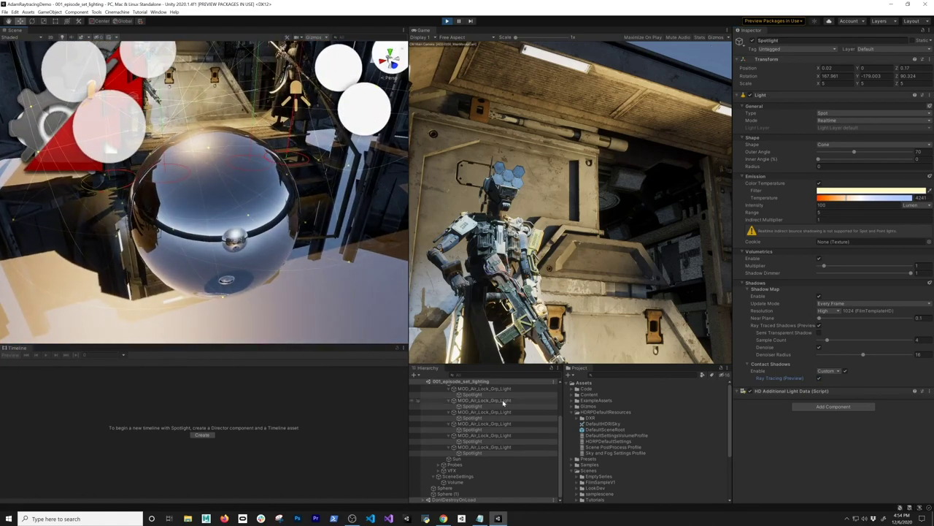
{"action": "scroll", "coordinate": [495, 404], "scroll_direction": "up", "scroll_amount": 3}
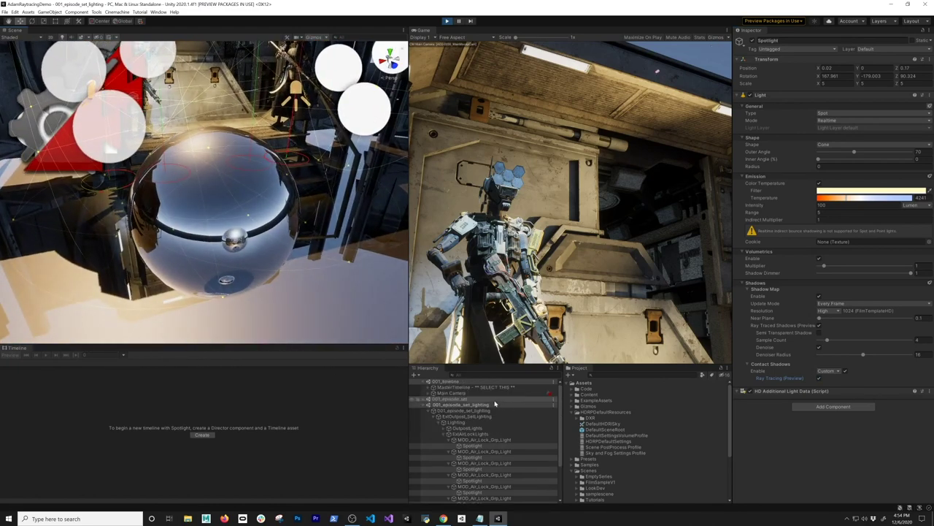
{"action": "left_click", "coordinate": [478, 386]}
{"action": "left_click_drag", "start_coordinate": [141, 365], "coordinate": [219, 385]}
{"action": "right_click_drag", "start_coordinate": [204, 219], "coordinate": [181, 234]}
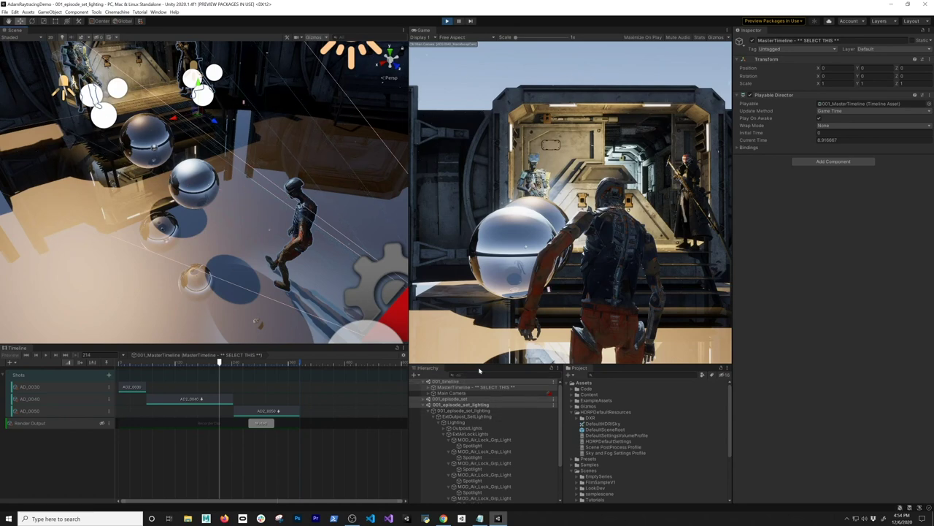
Enlarge the Hierarchy vertically and collapse the 001_episode_set_lighting scene
{"action": "left_click_drag", "start_coordinate": [482, 366], "coordinate": [482, 240]}
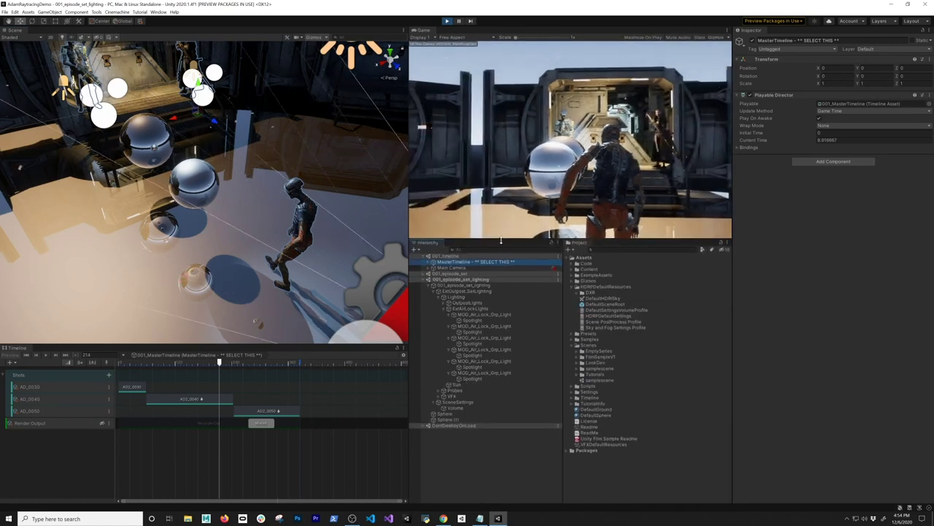
{"action": "left_click", "coordinate": [428, 279]}
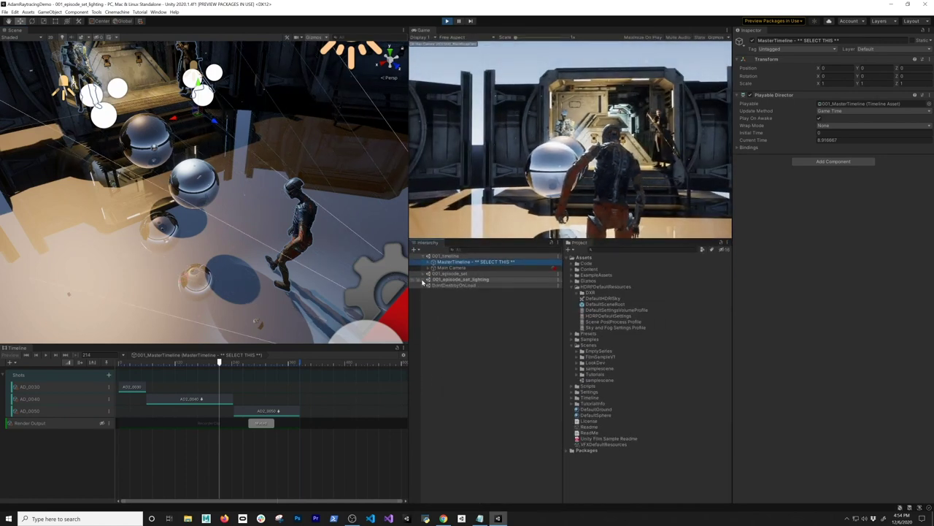
{"action": "left_click", "coordinate": [428, 273]}
Set Ray Tracing Mode to Dynamic Geometry for Adam's meshes from Arms to Legs in AD2_0040, and check the character's floor reflection
{"action": "left_click", "coordinate": [307, 239]}
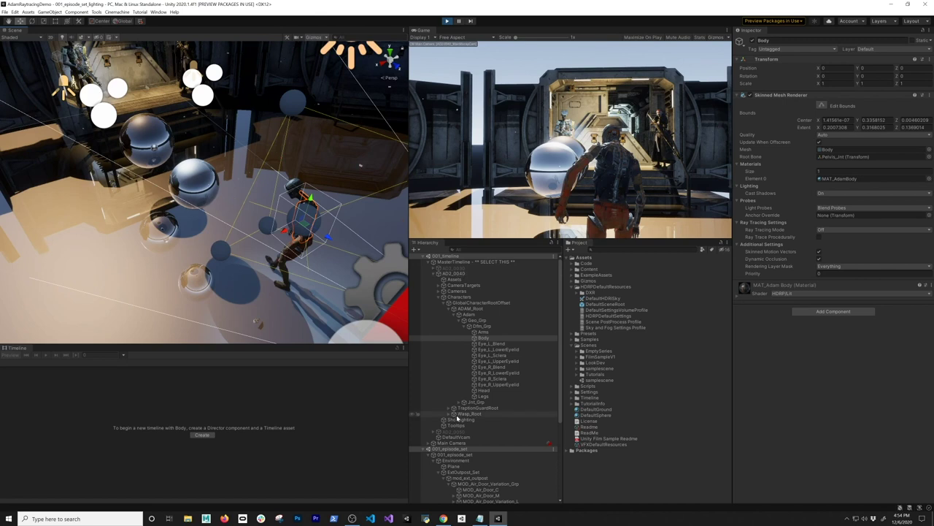
{"action": "left_click", "coordinate": [483, 338]}
{"action": "left_click", "coordinate": [482, 333]}
{"action": "left_click", "coordinate": [483, 395], "text": "shift"}
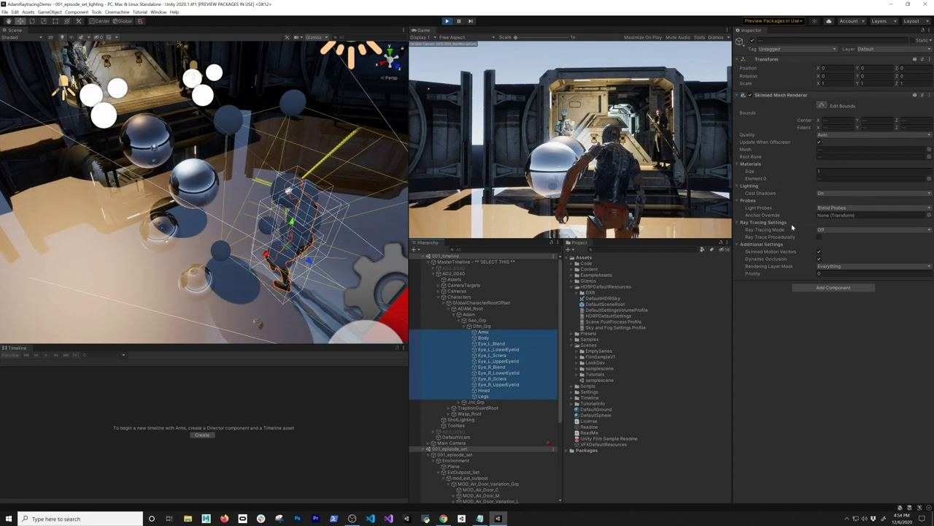
{"action": "left_click", "coordinate": [825, 231]}
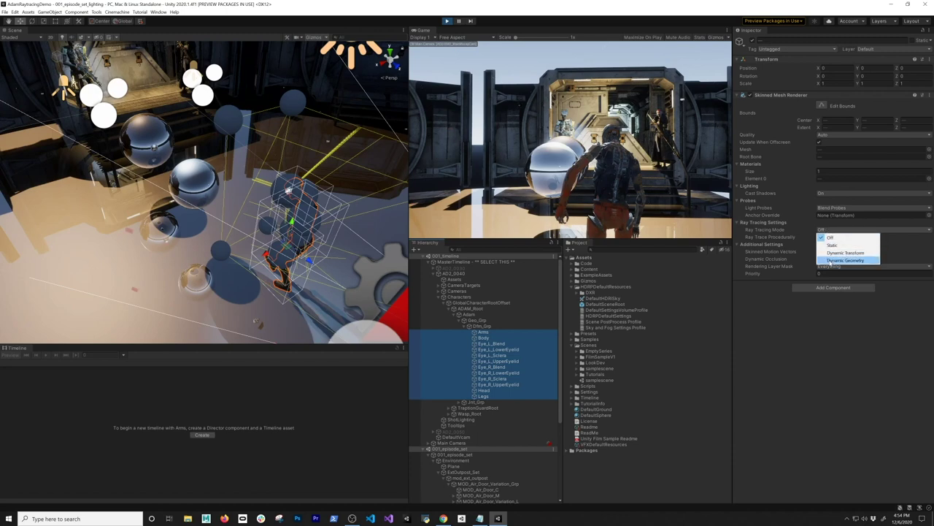
{"action": "left_click", "coordinate": [829, 260]}
{"action": "left_click_drag", "start_coordinate": [305, 316], "coordinate": [336, 273], "text": "alt"}
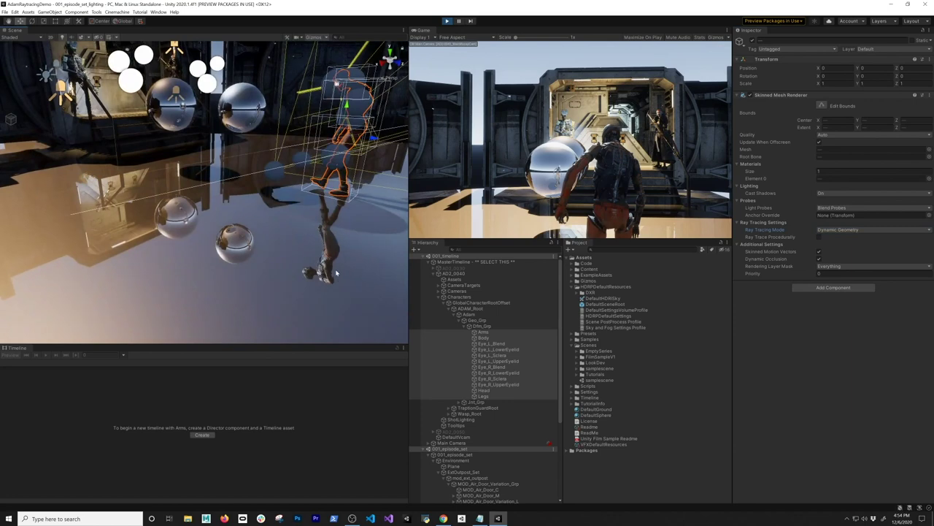
{"action": "left_click_drag", "start_coordinate": [337, 238], "coordinate": [387, 276], "text": "alt"}
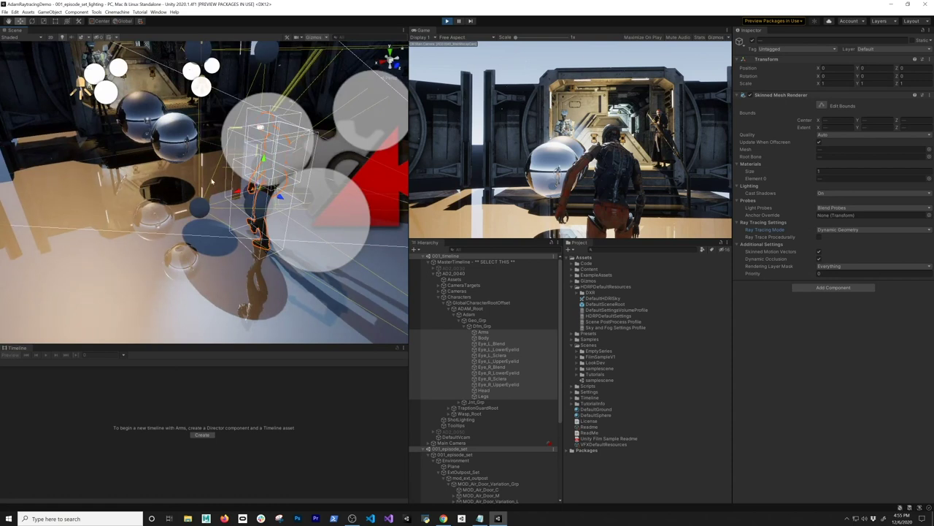
Set Ray Tracing Mode to Dynamic Geometry for Adam's Arms to Legs meshes under AD2_0030 and try to save the scene
{"action": "left_click", "coordinate": [434, 268]}
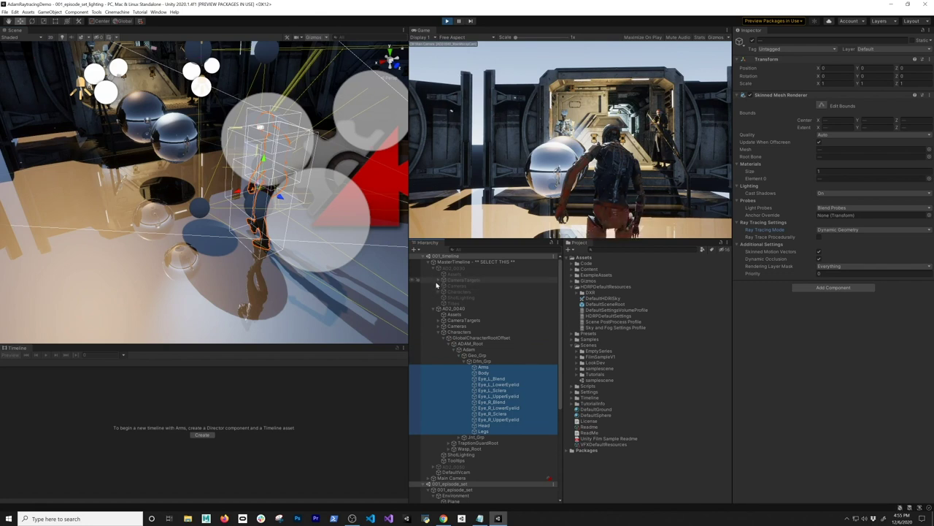
{"action": "left_click", "coordinate": [437, 292]}
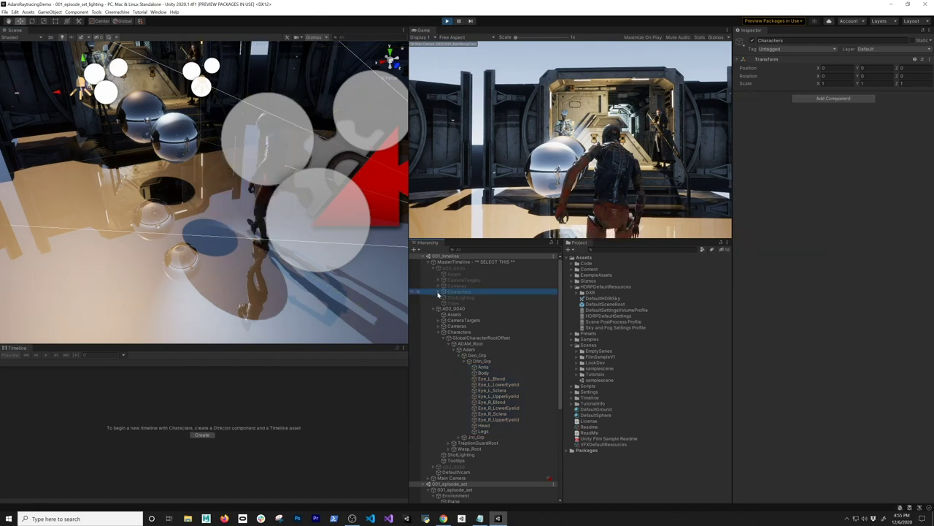
{"action": "left_click", "coordinate": [438, 292]}
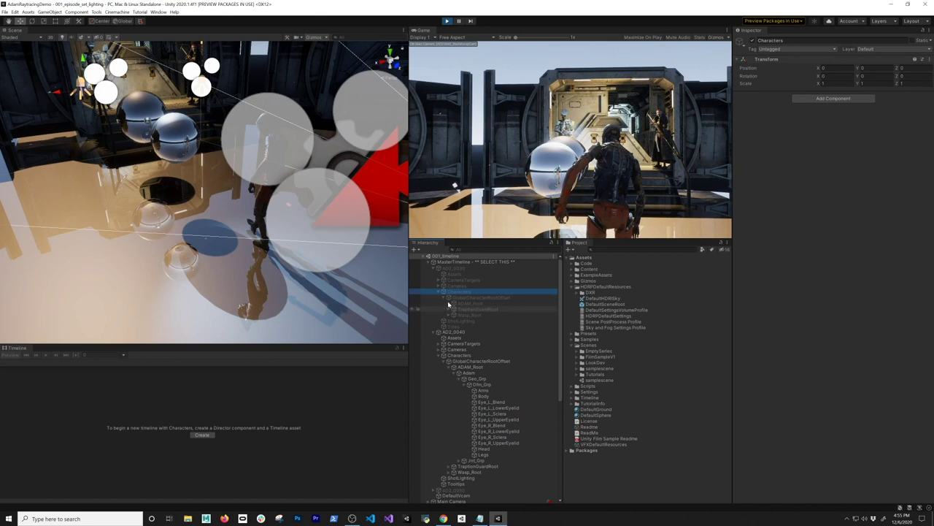
{"action": "left_click", "coordinate": [449, 304]}
{"action": "left_click", "coordinate": [454, 310]}
{"action": "left_click", "coordinate": [454, 309]}
{"action": "left_click", "coordinate": [459, 314]}
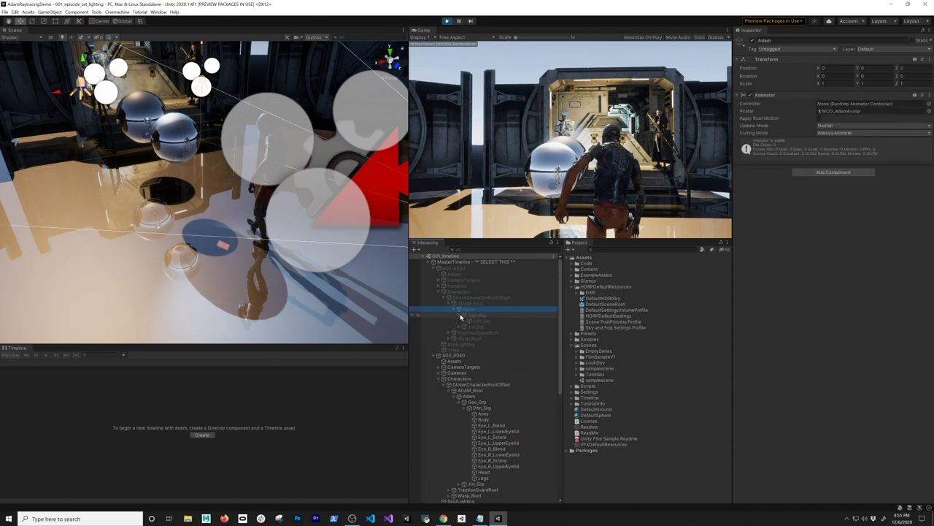
{"action": "left_click", "coordinate": [465, 321]}
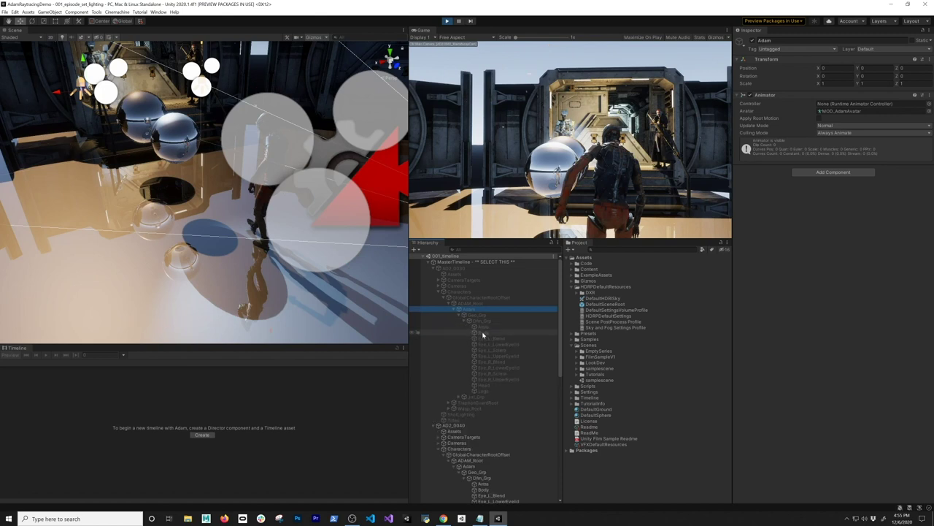
{"action": "left_click", "coordinate": [484, 327]}
{"action": "left_click", "coordinate": [497, 391], "text": "shift"}
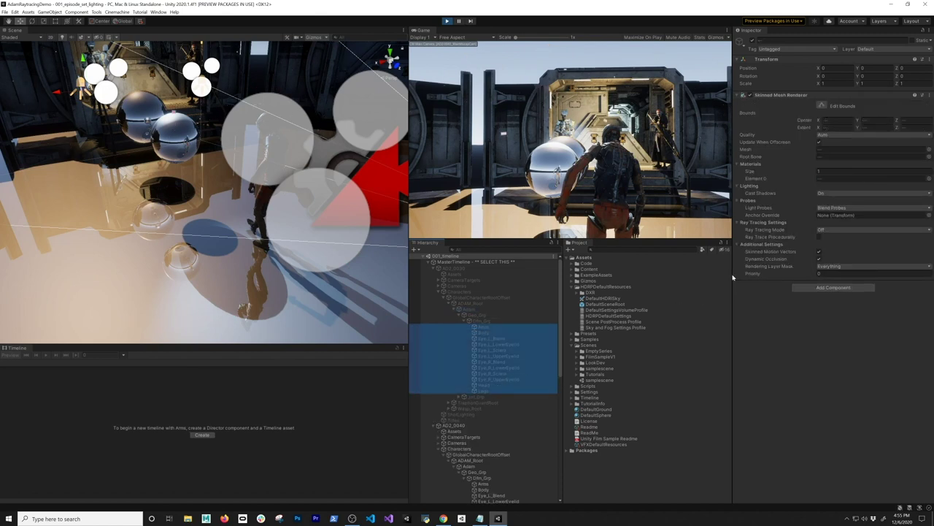
{"action": "left_click", "coordinate": [840, 231]}
{"action": "left_click", "coordinate": [836, 260]}
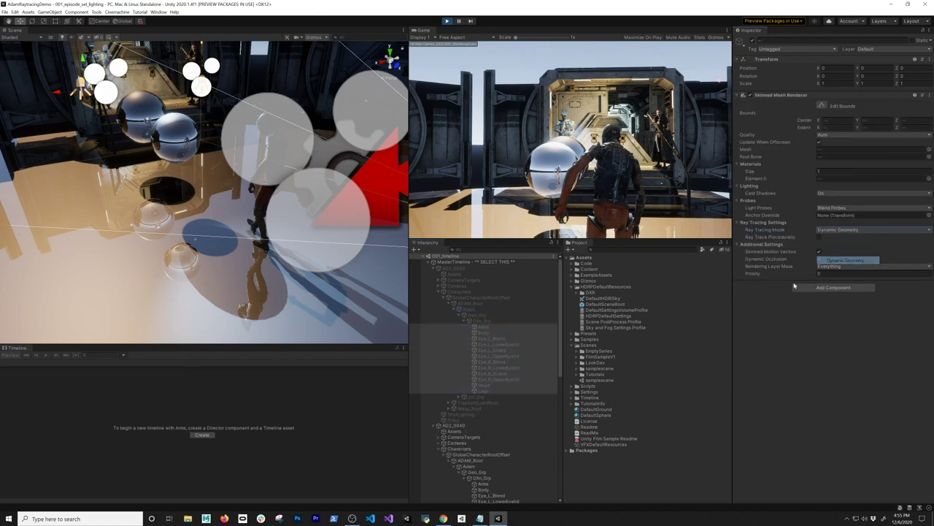
{"action": "key", "text": "ctrl+s"}
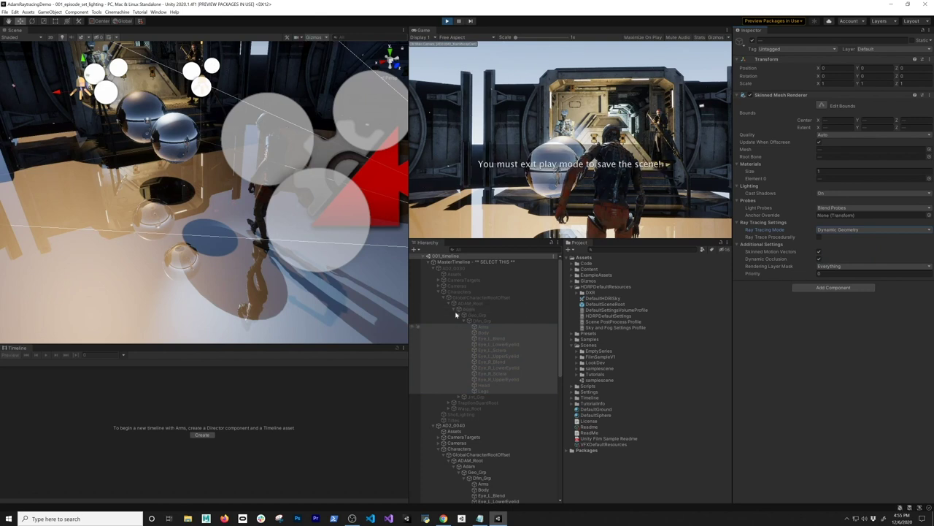
Collapse the Characters group of AD2_0030 and the whole AD2_0040 shot in the Hierarchy
{"action": "left_click", "coordinate": [438, 292]}
{"action": "left_click", "coordinate": [439, 292]}
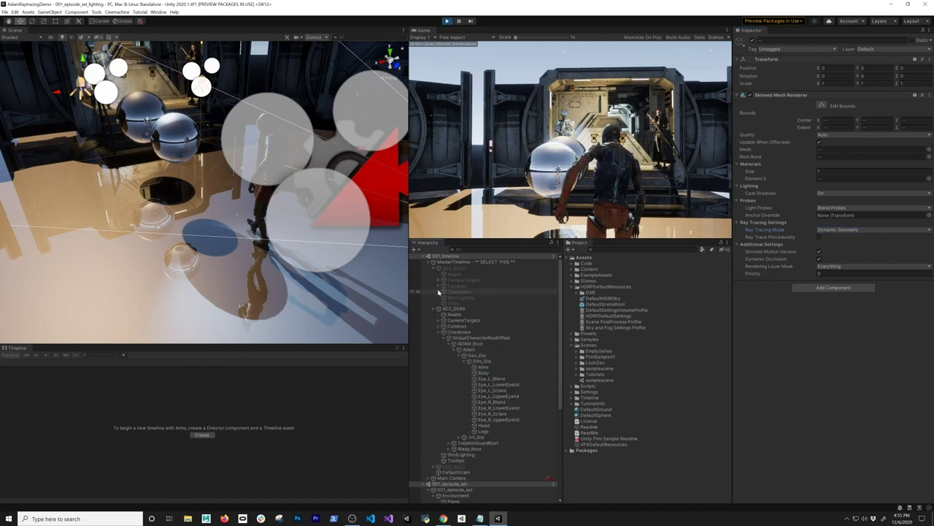
{"action": "left_click", "coordinate": [437, 310]}
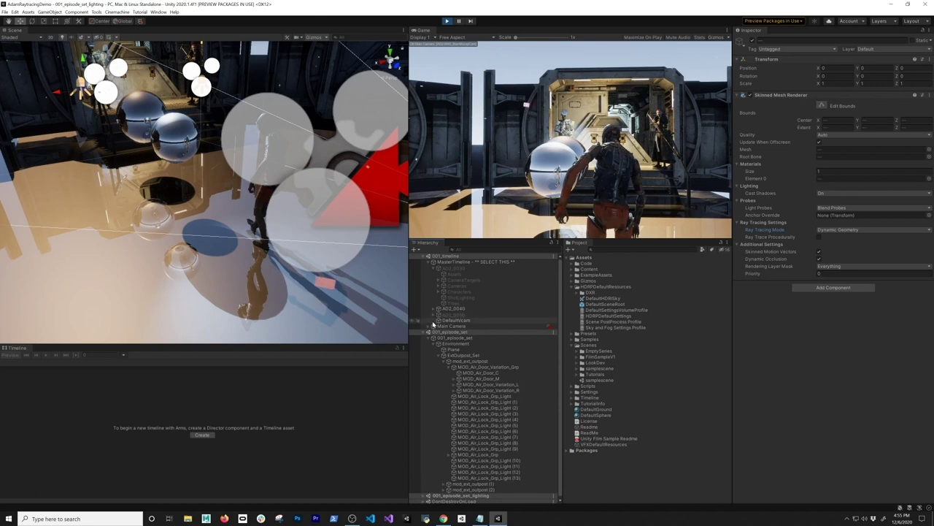
Set Ray Tracing Mode to Dynamic Geometry for Adam's Arms to Legs meshes under AD2_0050 and try to save the scene
{"action": "left_click", "coordinate": [437, 315]}
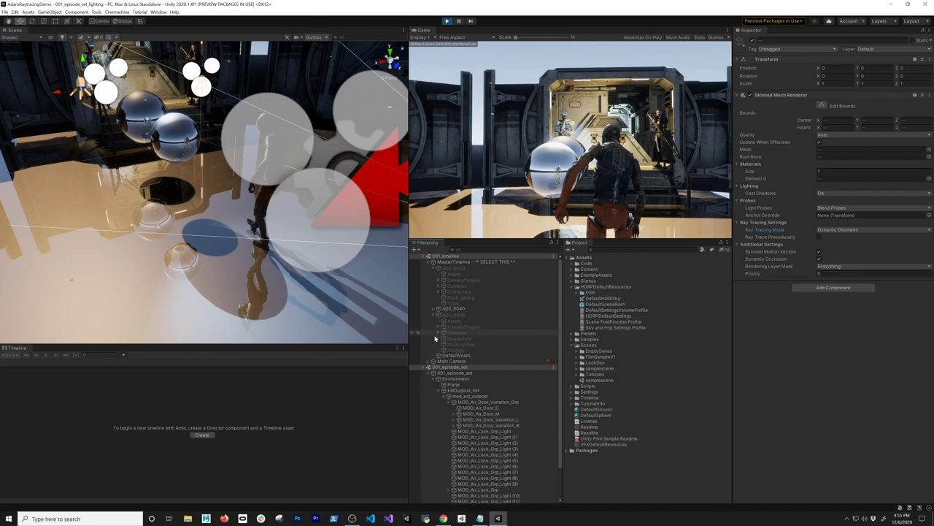
{"action": "left_click", "coordinate": [440, 339]}
{"action": "left_click", "coordinate": [440, 339]}
{"action": "left_click", "coordinate": [439, 339]}
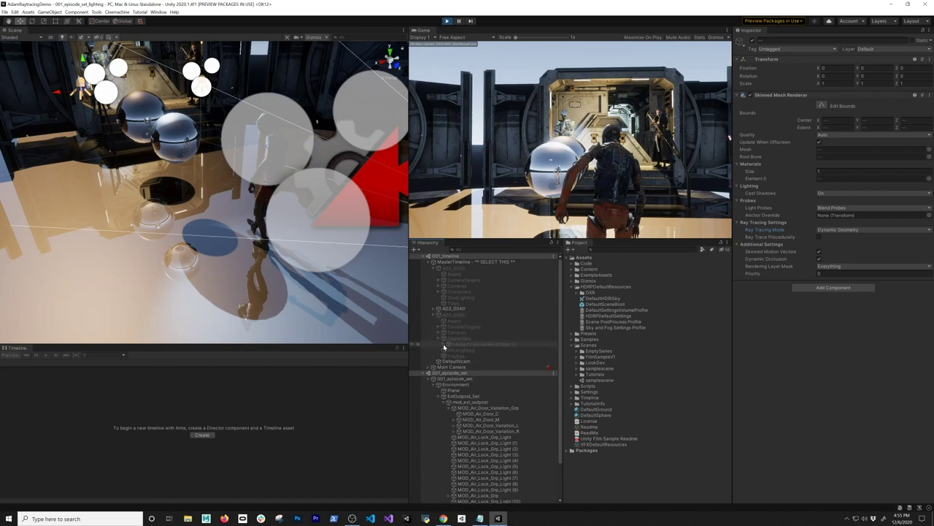
{"action": "left_click", "coordinate": [443, 343]}
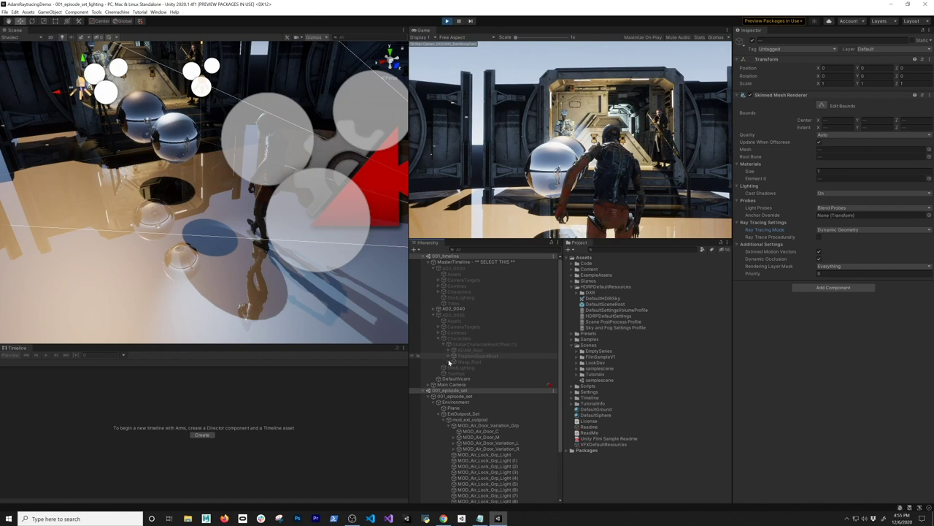
{"action": "left_click", "coordinate": [449, 351]}
{"action": "left_click", "coordinate": [455, 356]}
{"action": "left_click", "coordinate": [462, 362]}
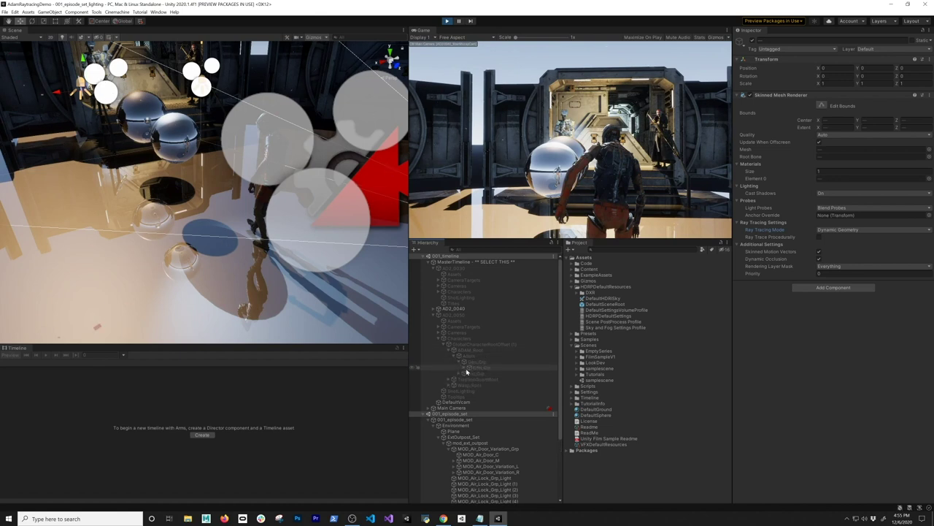
{"action": "left_click", "coordinate": [464, 368]}
{"action": "left_click", "coordinate": [482, 376]}
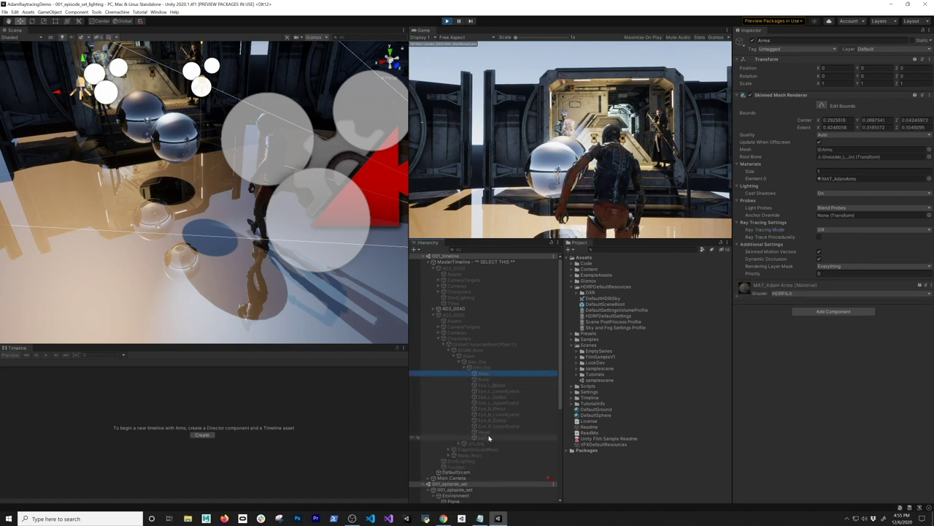
{"action": "left_click", "coordinate": [487, 437], "text": "shift"}
{"action": "left_click", "coordinate": [839, 230]}
{"action": "left_click", "coordinate": [839, 260]}
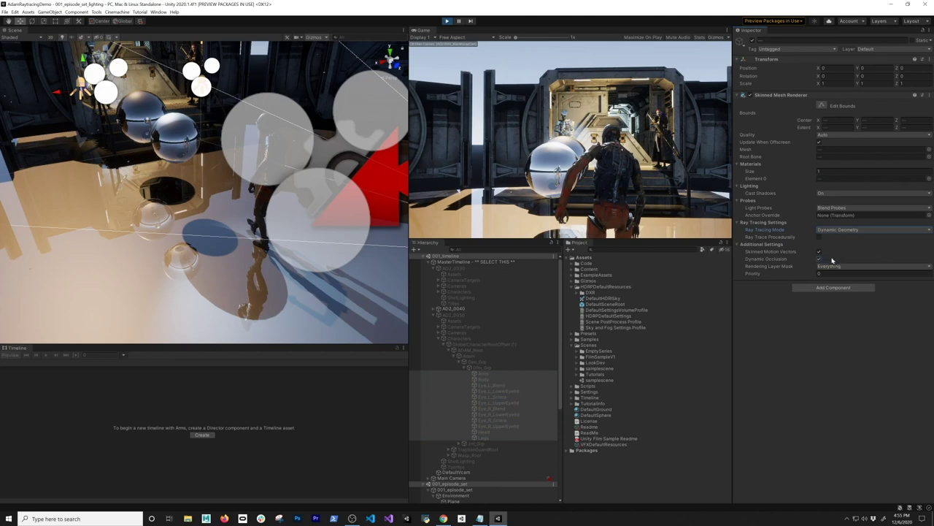
{"action": "key", "text": "ctrl+s"}
Play the master timeline from frame 3 and enlarge the Game view in height and width to watch the ray-traced shots
{"action": "left_click_drag", "start_coordinate": [631, 243], "coordinate": [637, 405]}
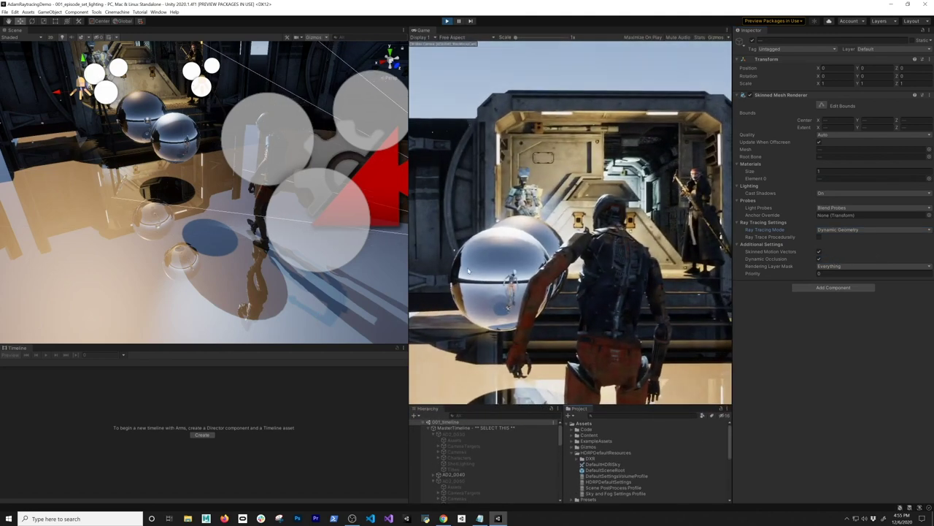
{"action": "left_click_drag", "start_coordinate": [410, 249], "coordinate": [436, 252]}
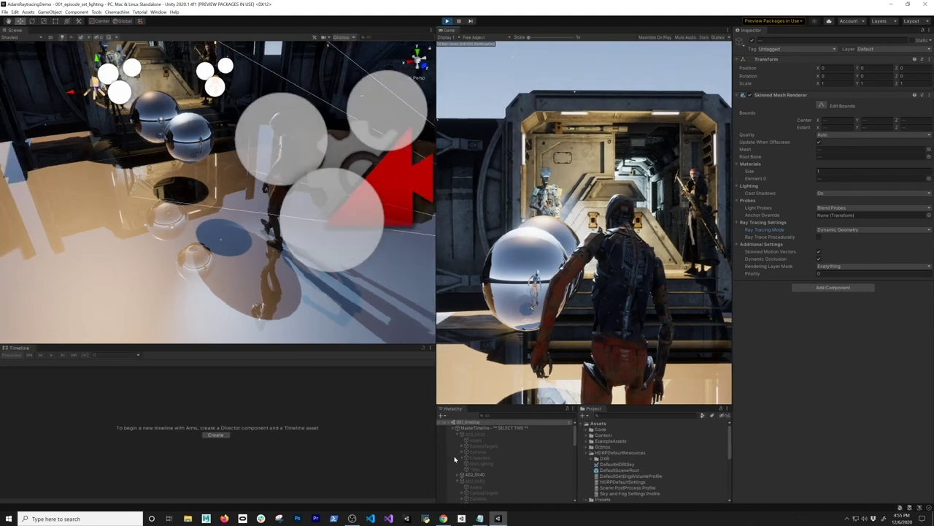
{"action": "left_click", "coordinate": [476, 429]}
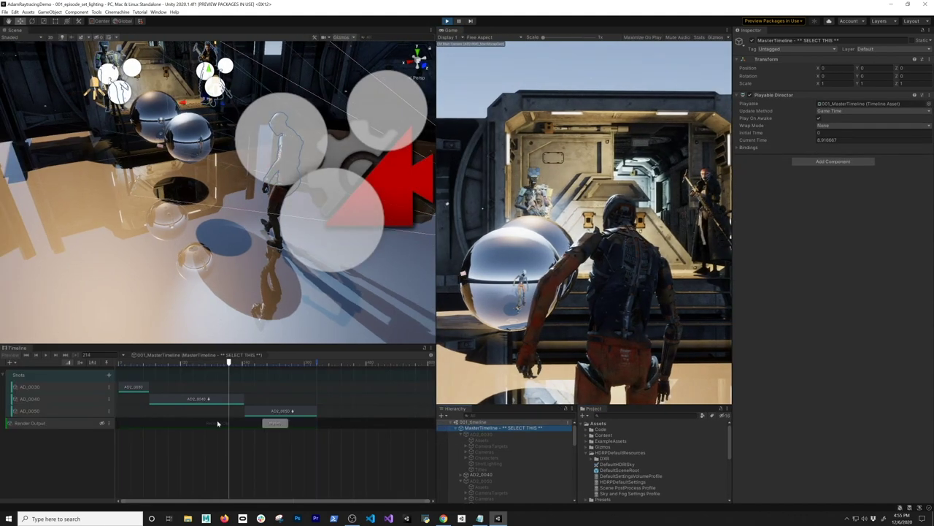
{"action": "left_click", "coordinate": [150, 362]}
{"action": "left_click", "coordinate": [121, 362]}
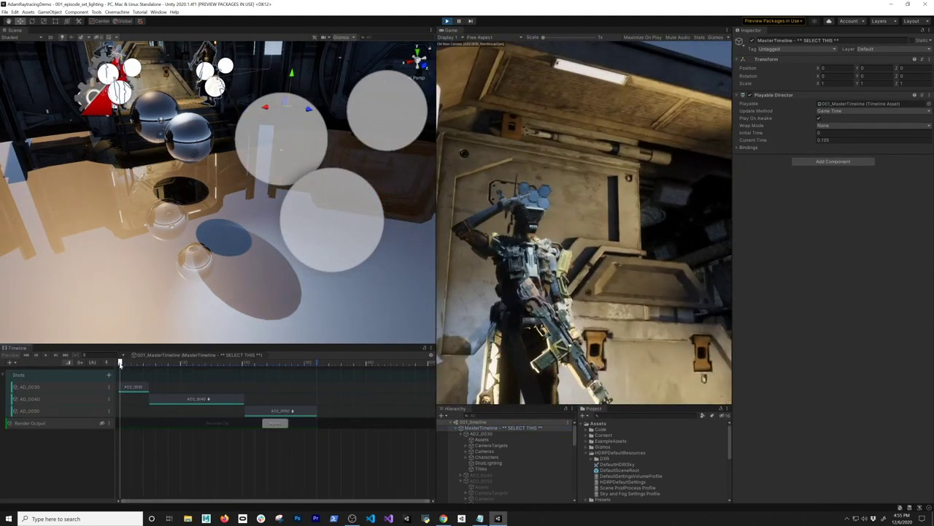
{"action": "left_click", "coordinate": [46, 355]}
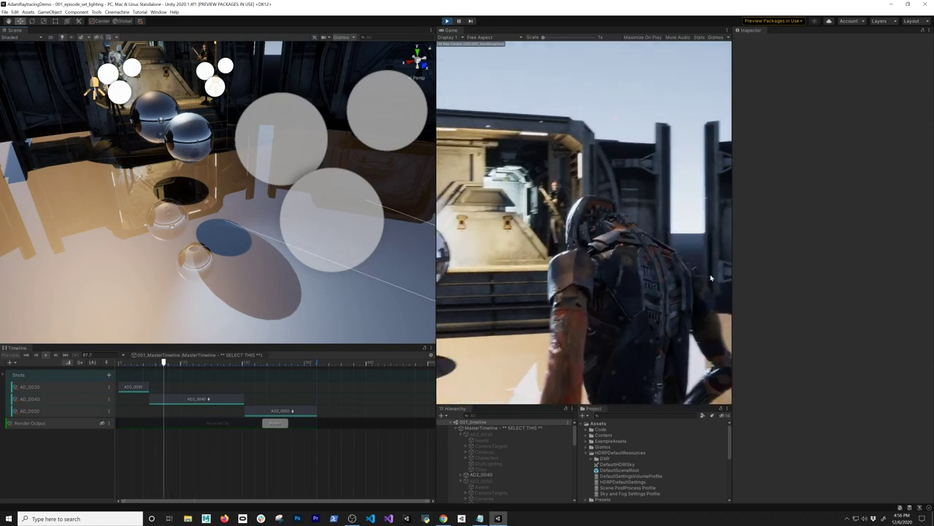
{"action": "left_click_drag", "start_coordinate": [436, 236], "coordinate": [289, 236]}
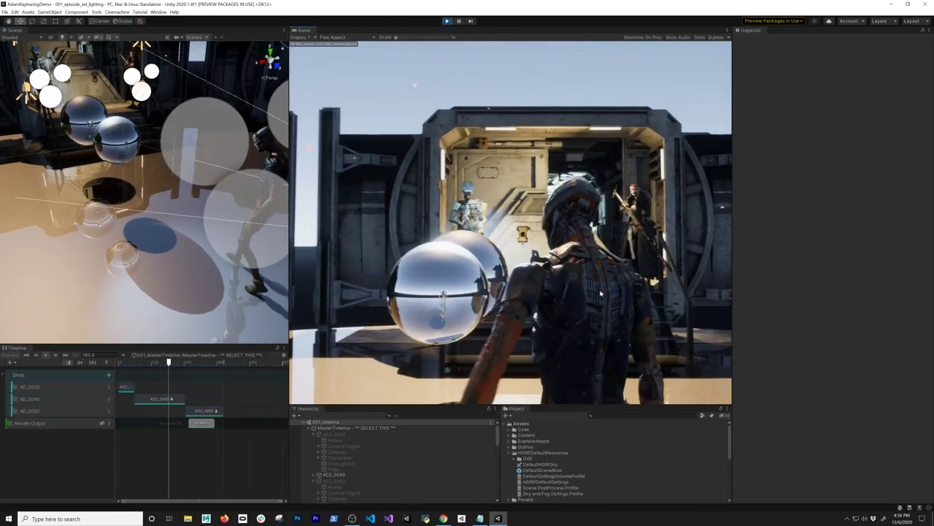